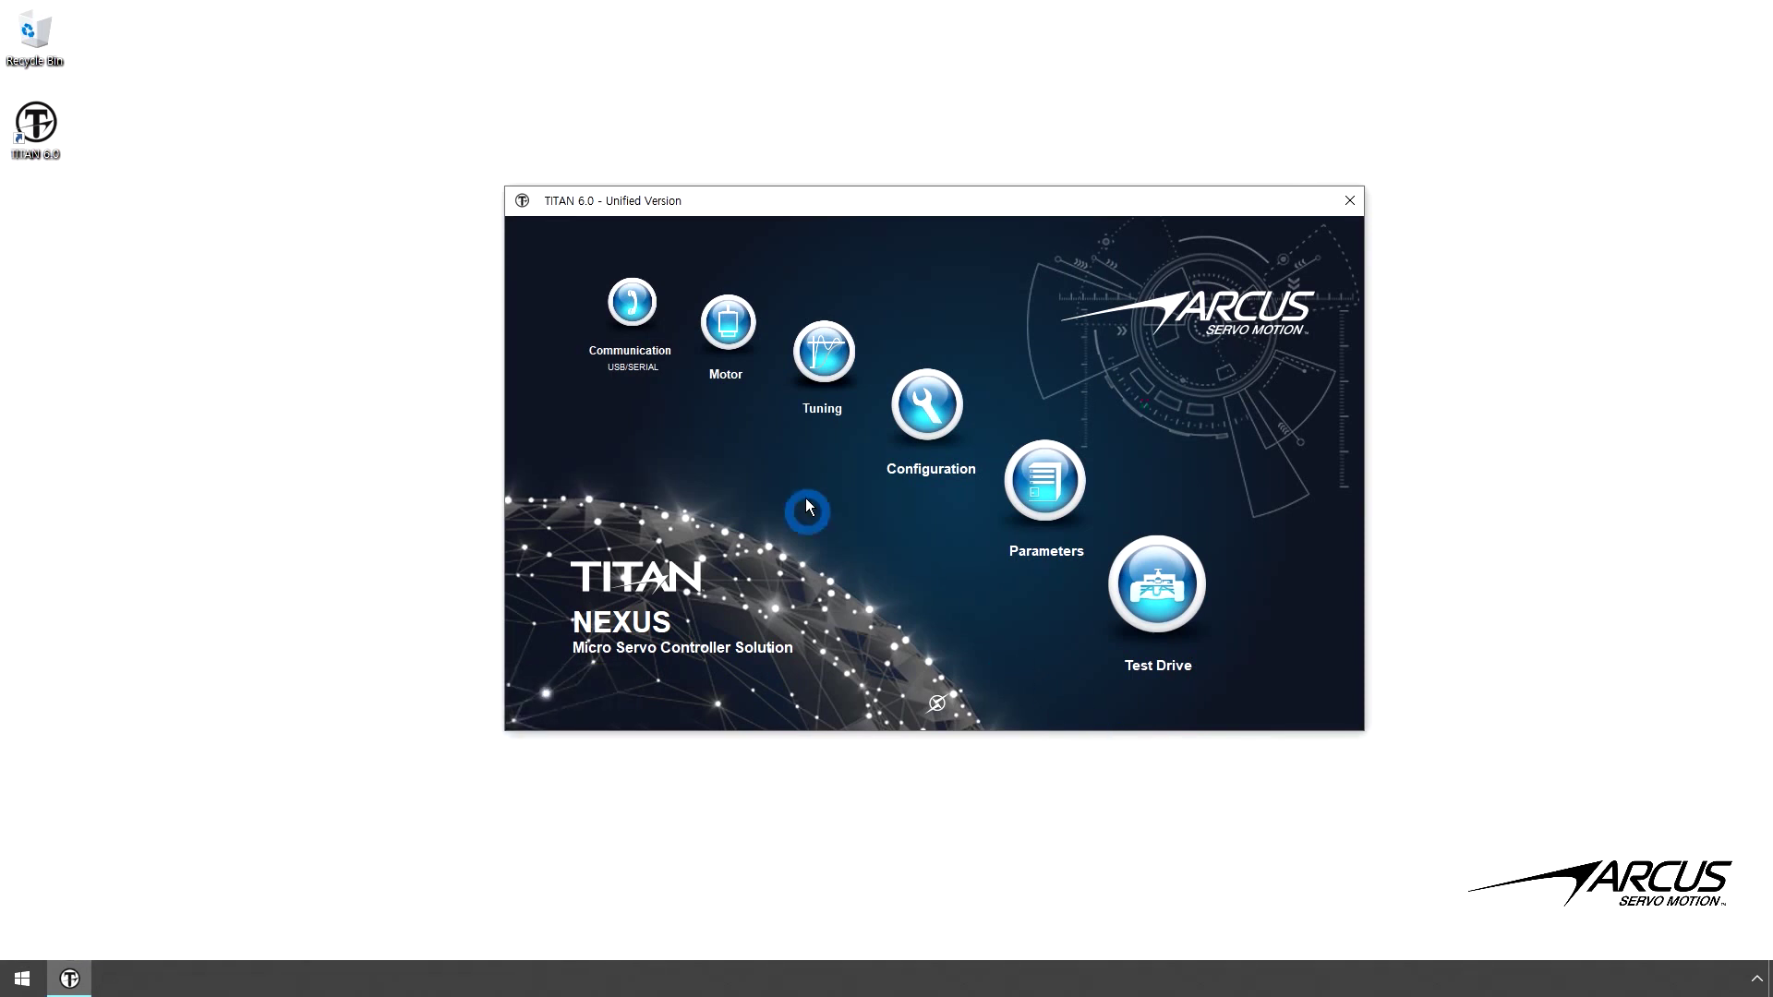
- Run a communication check confirming the NEXUS-SCX responds on COM29, then close Communication Setup
click(632, 305)
click(1154, 552)
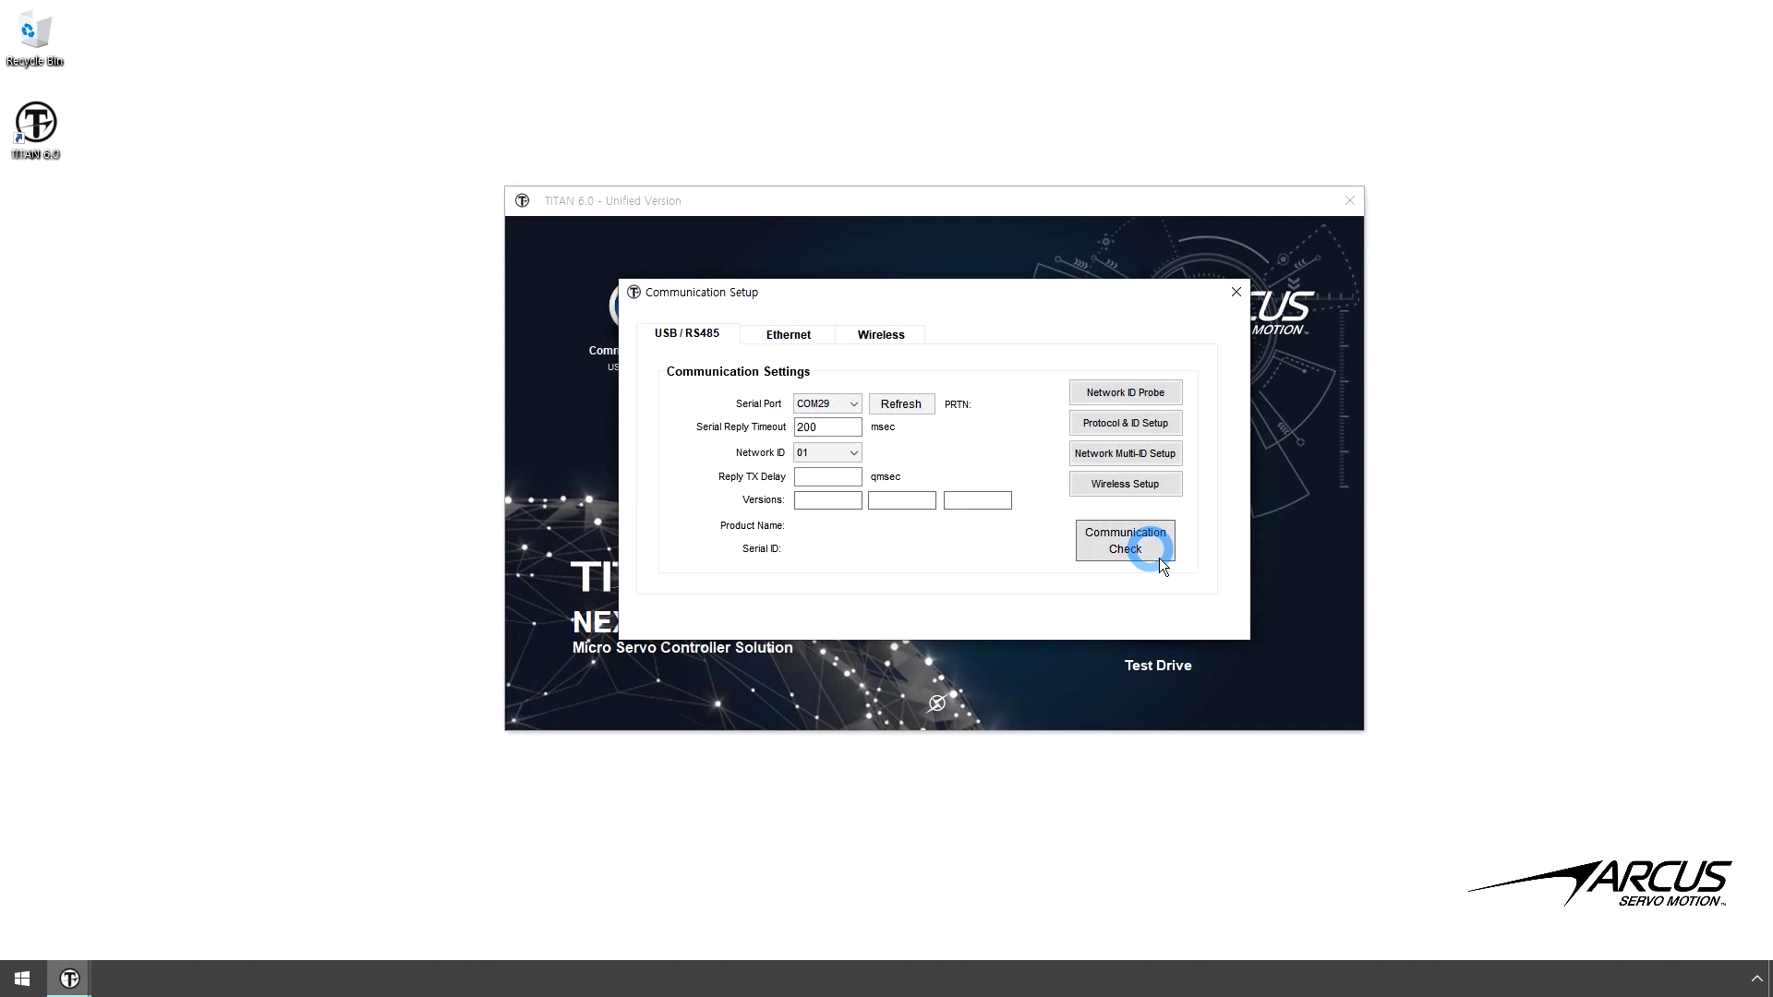
click(1006, 555)
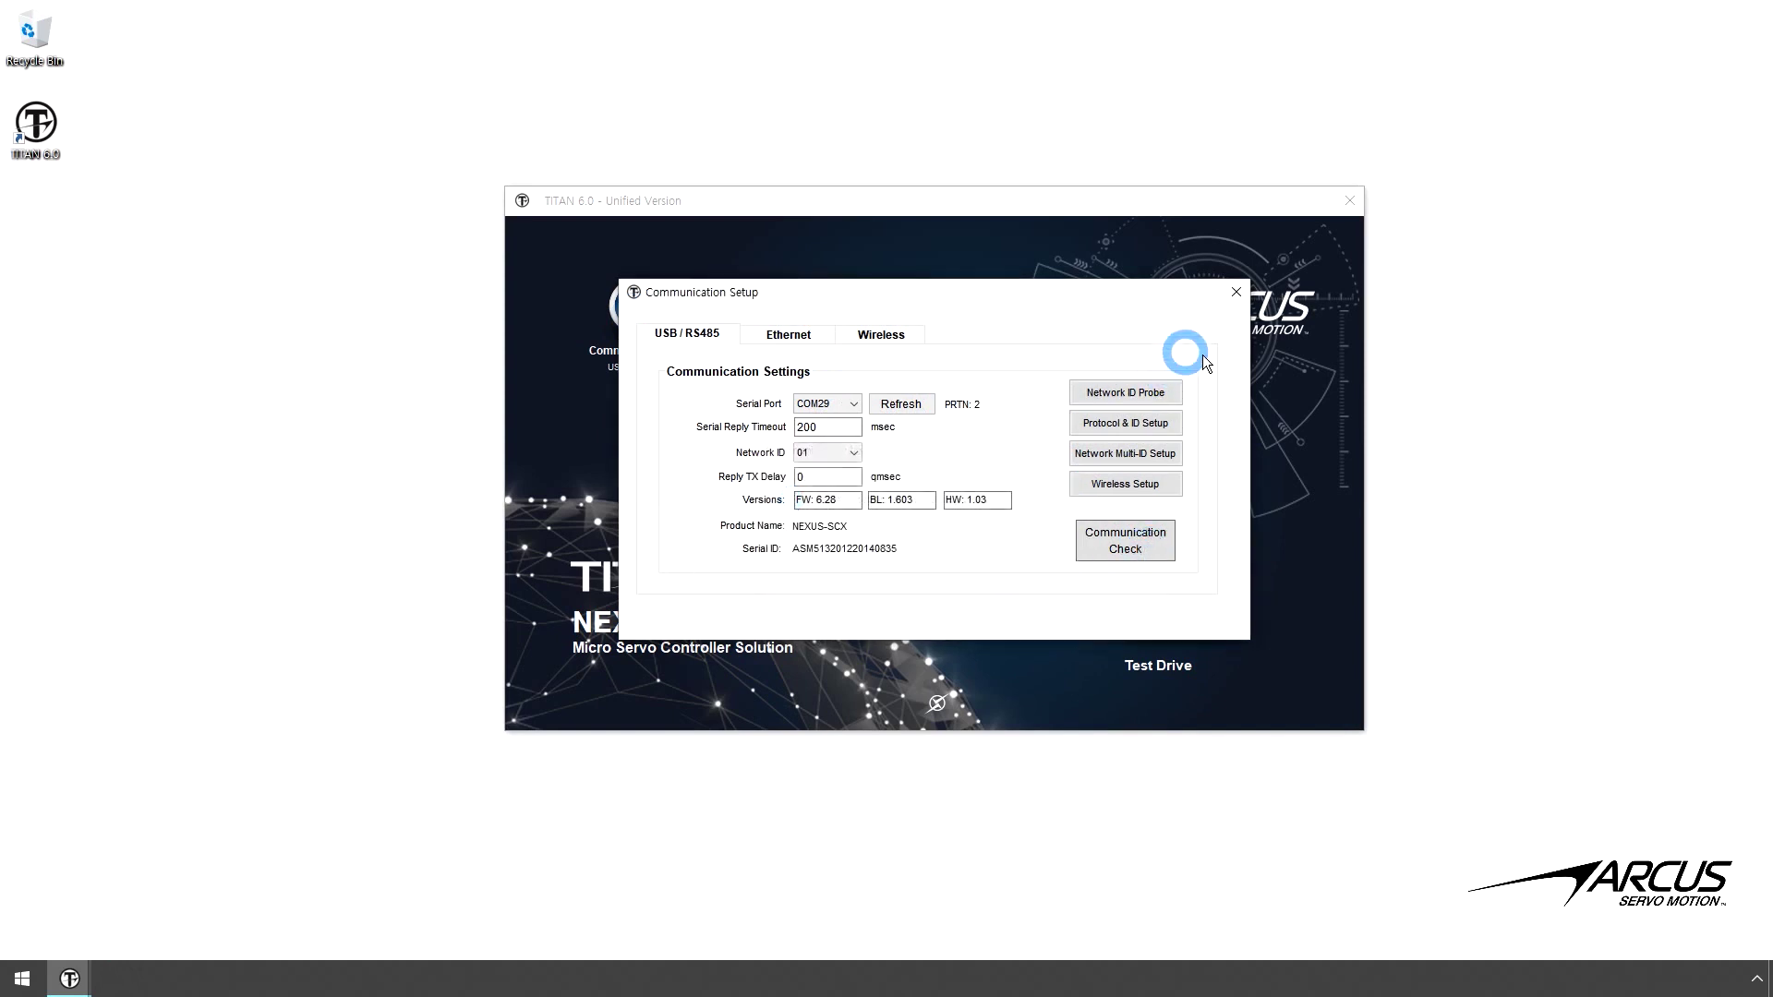
click(1236, 292)
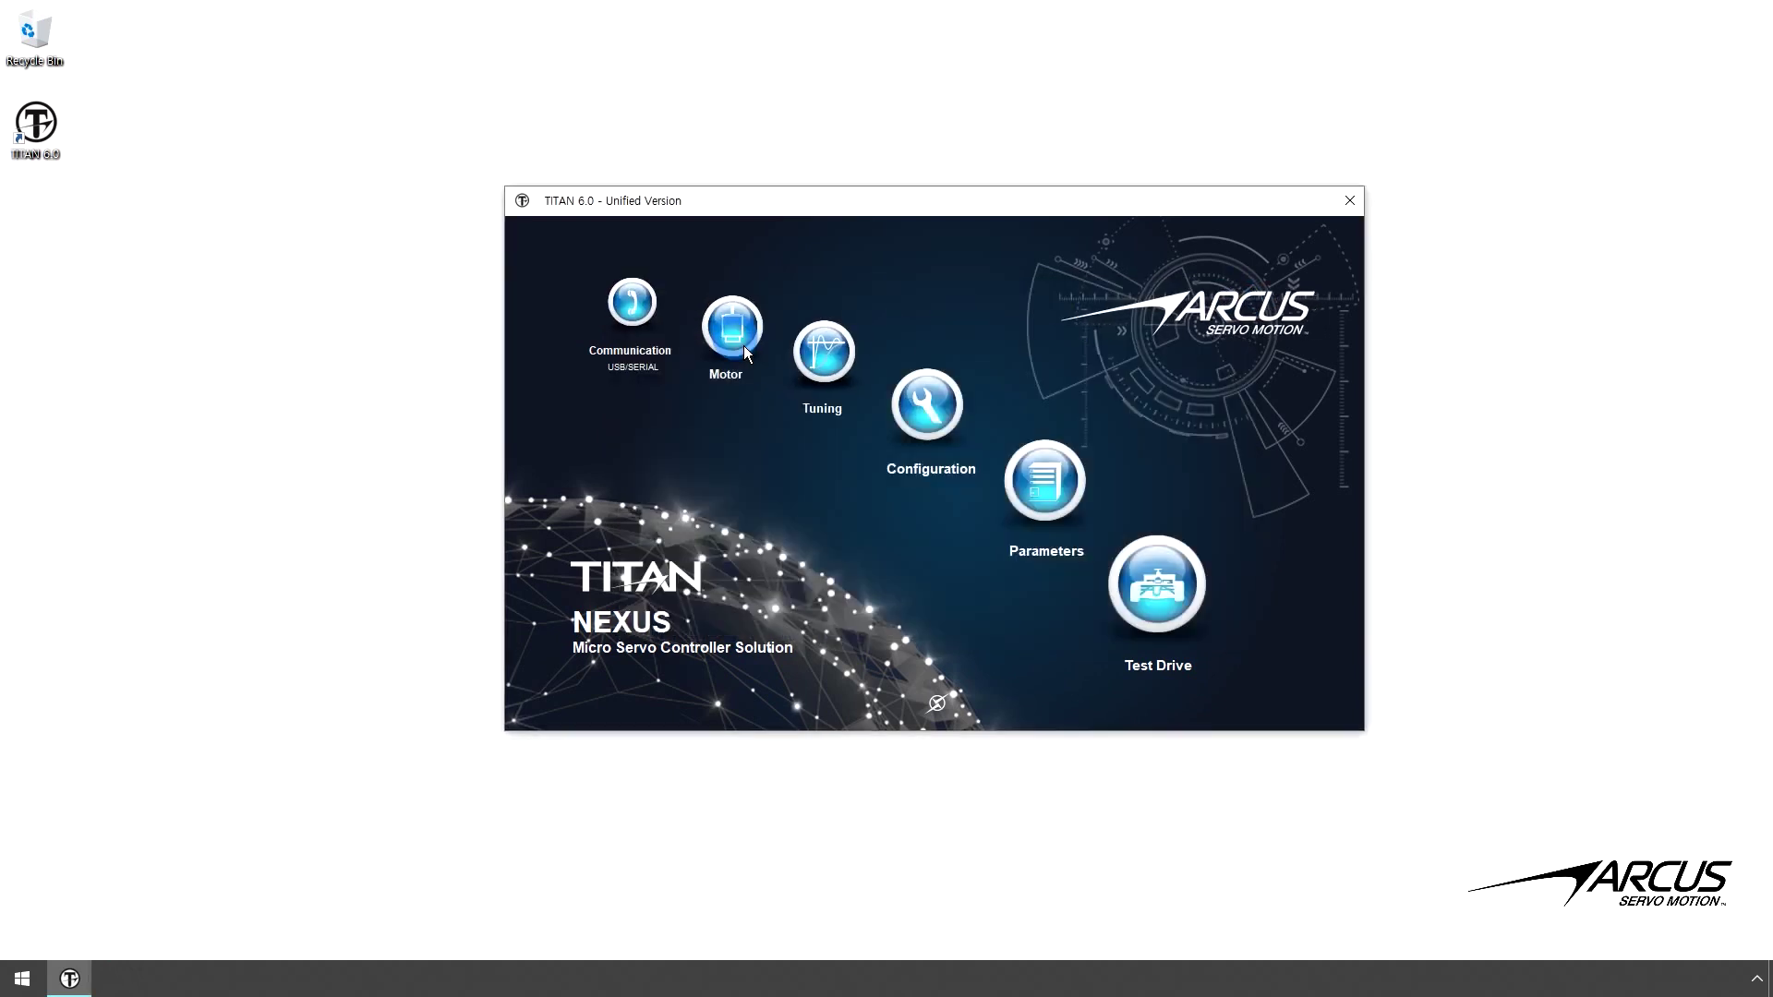
- Unlock the motor parameters for editing
click(754, 325)
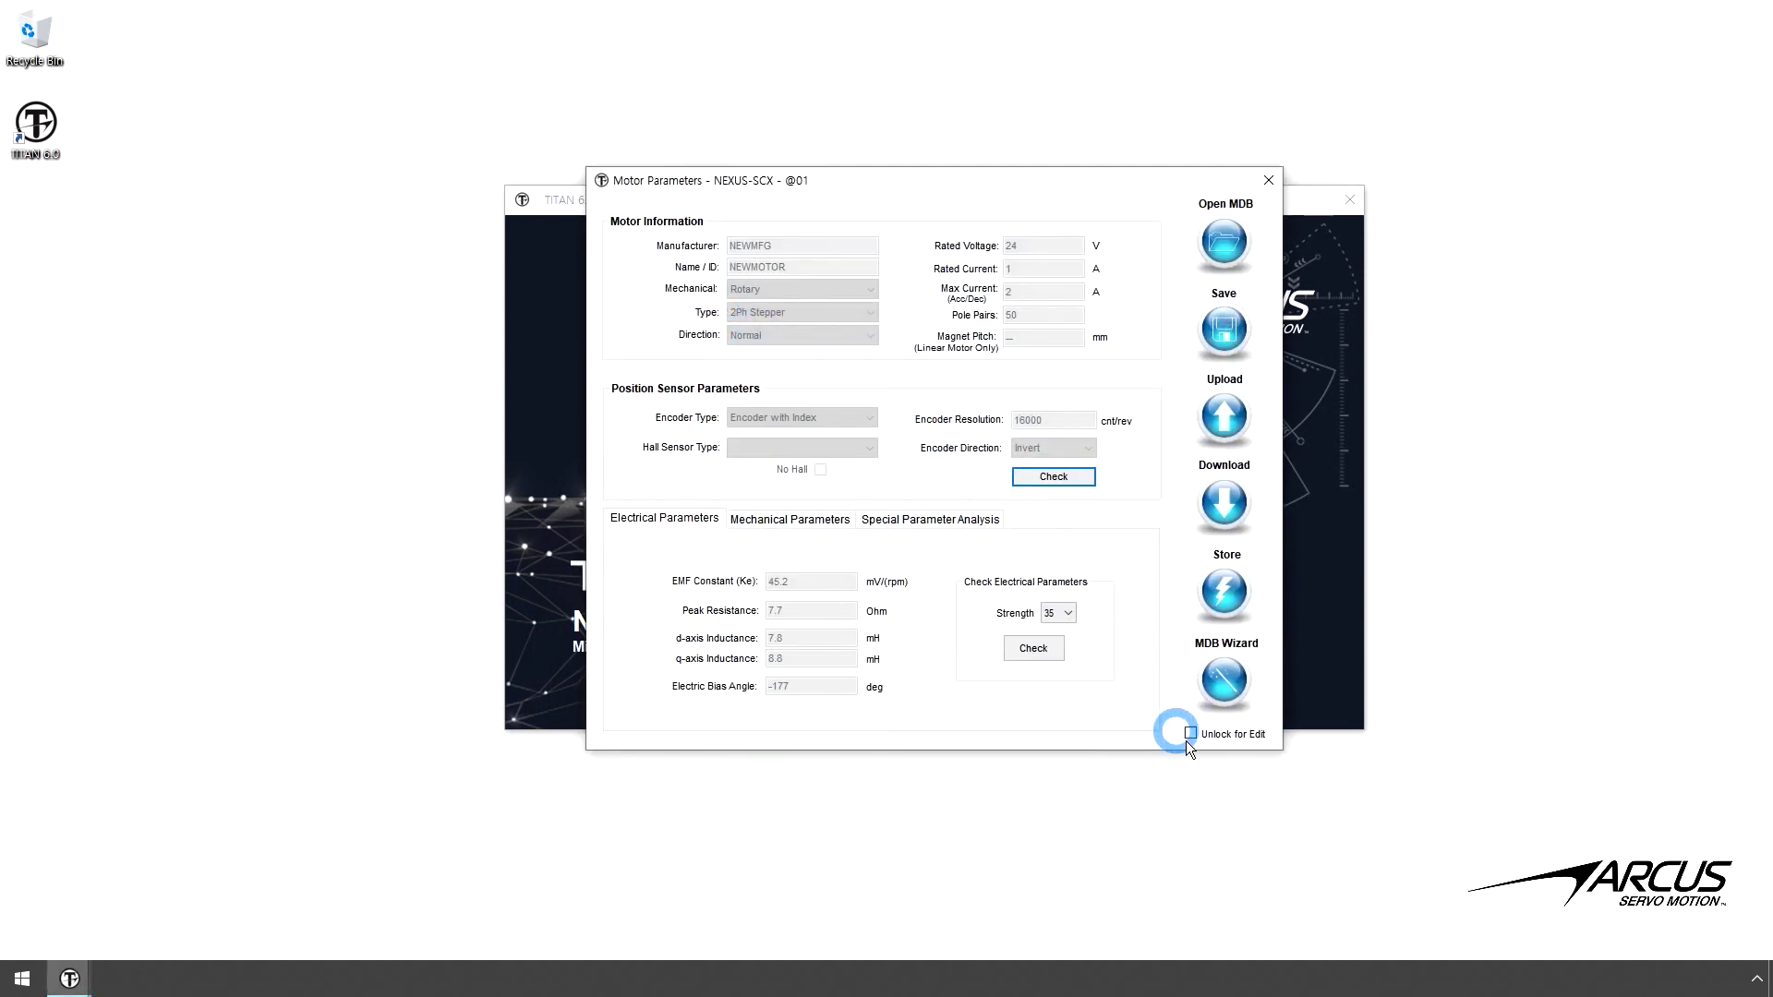
click(1190, 734)
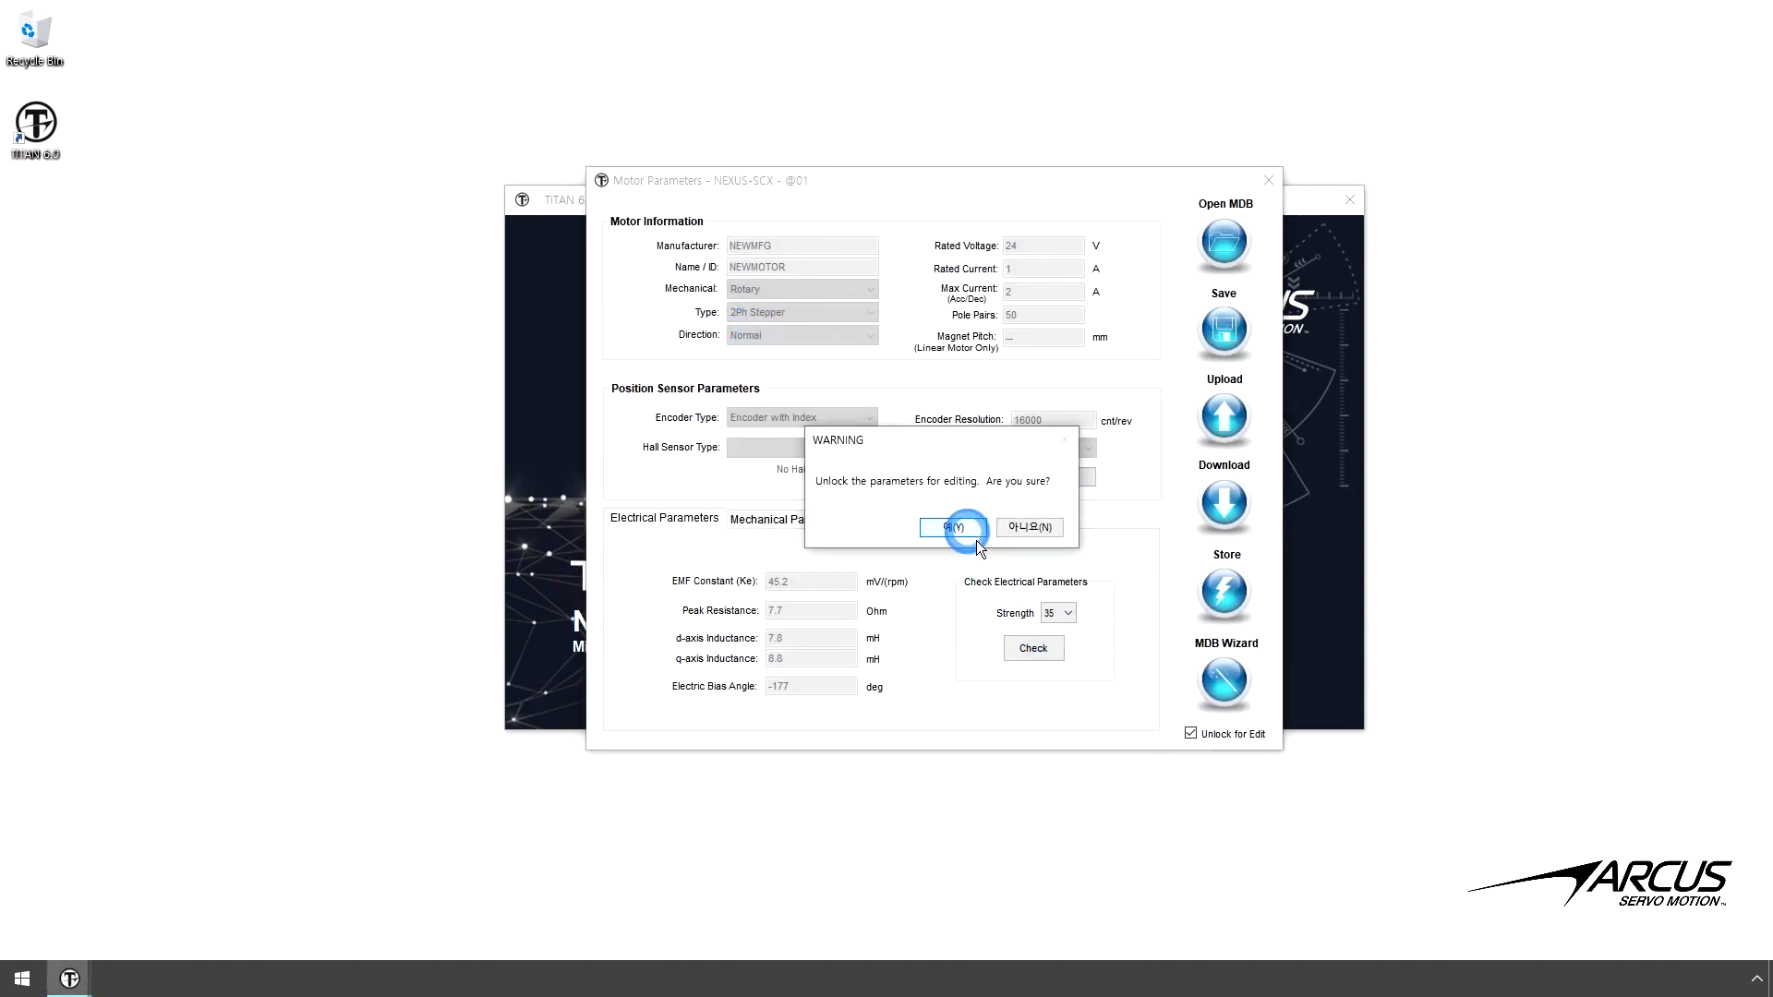
click(952, 527)
click(976, 537)
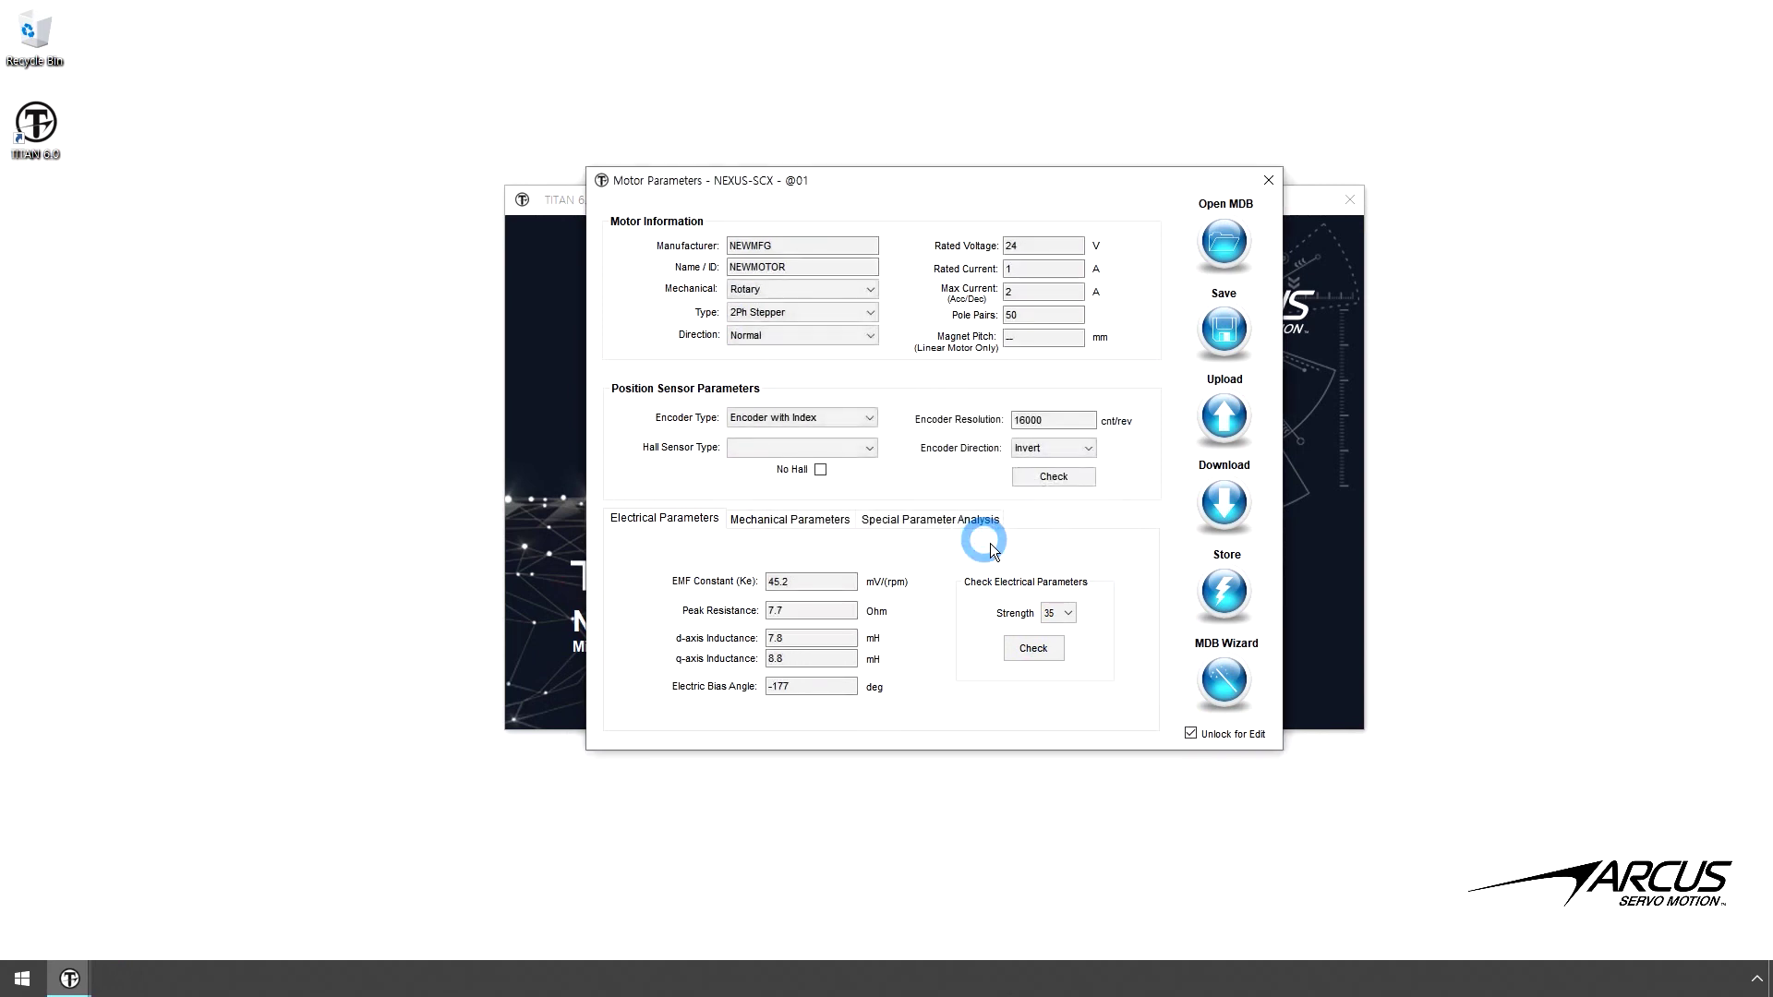
- Set manufacturer and name to ABC, encoder resolution to 20000, and download to the drive
drag(765, 246, 673, 248)
text(ABC)
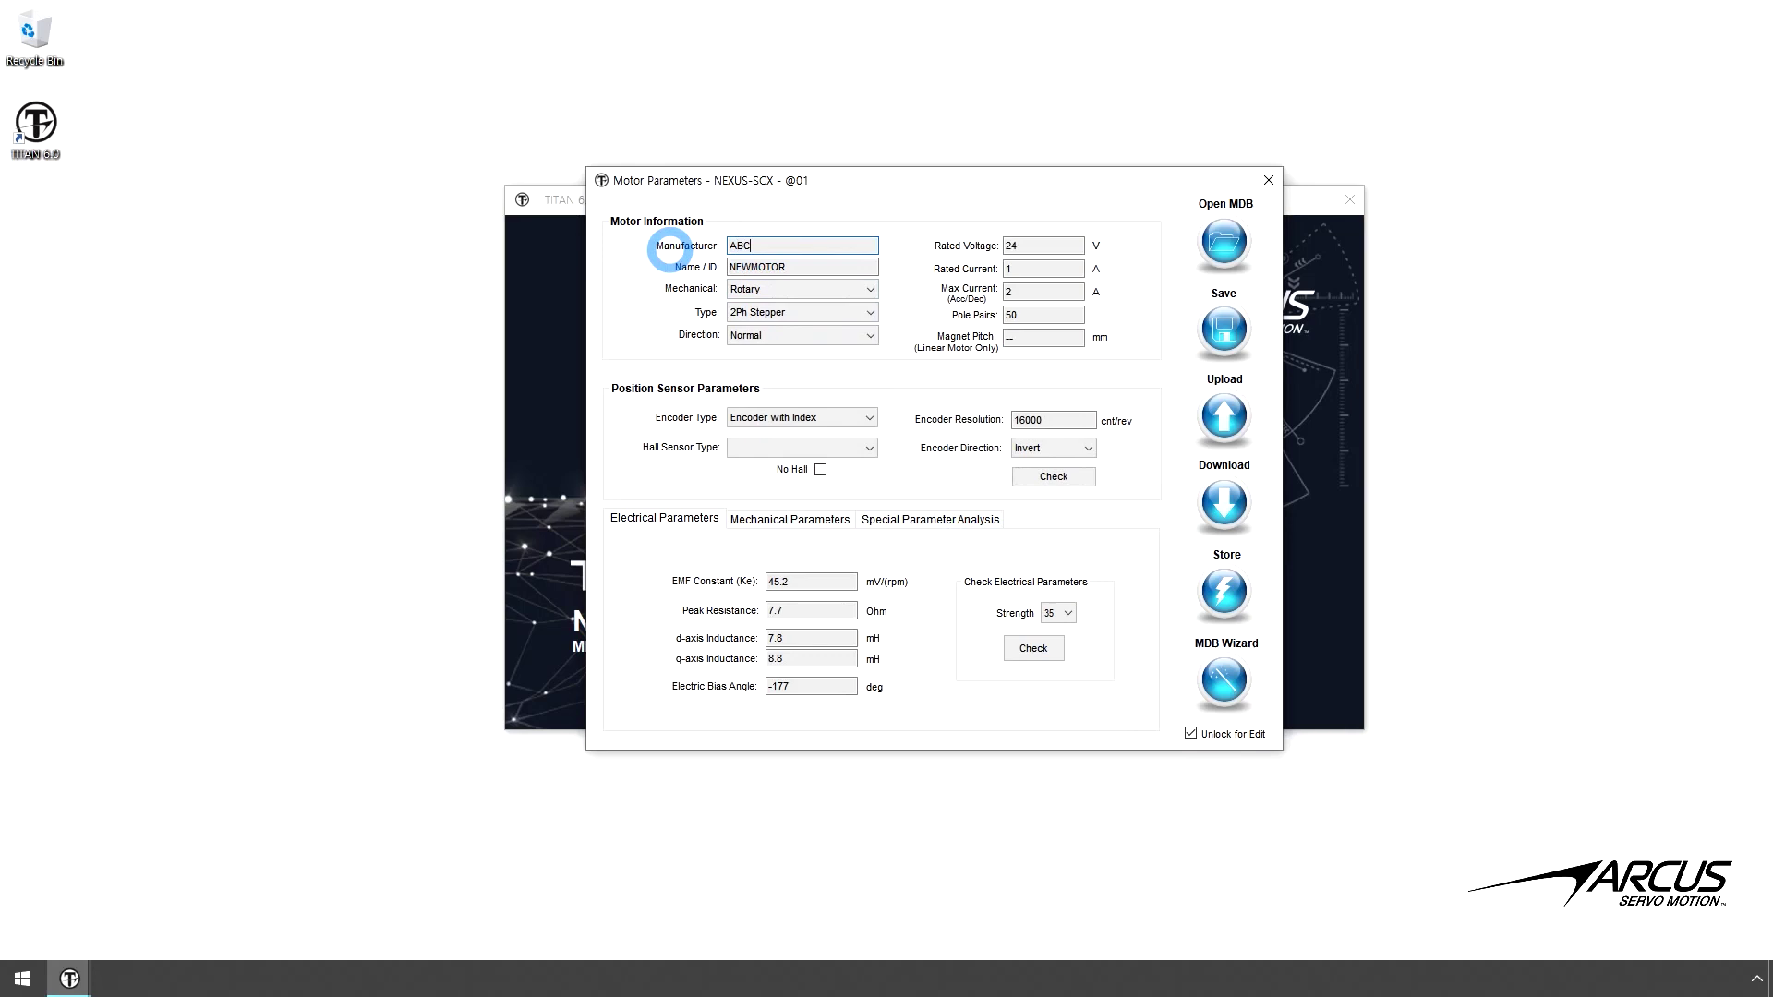
drag(778, 267, 651, 278)
text(ABC)
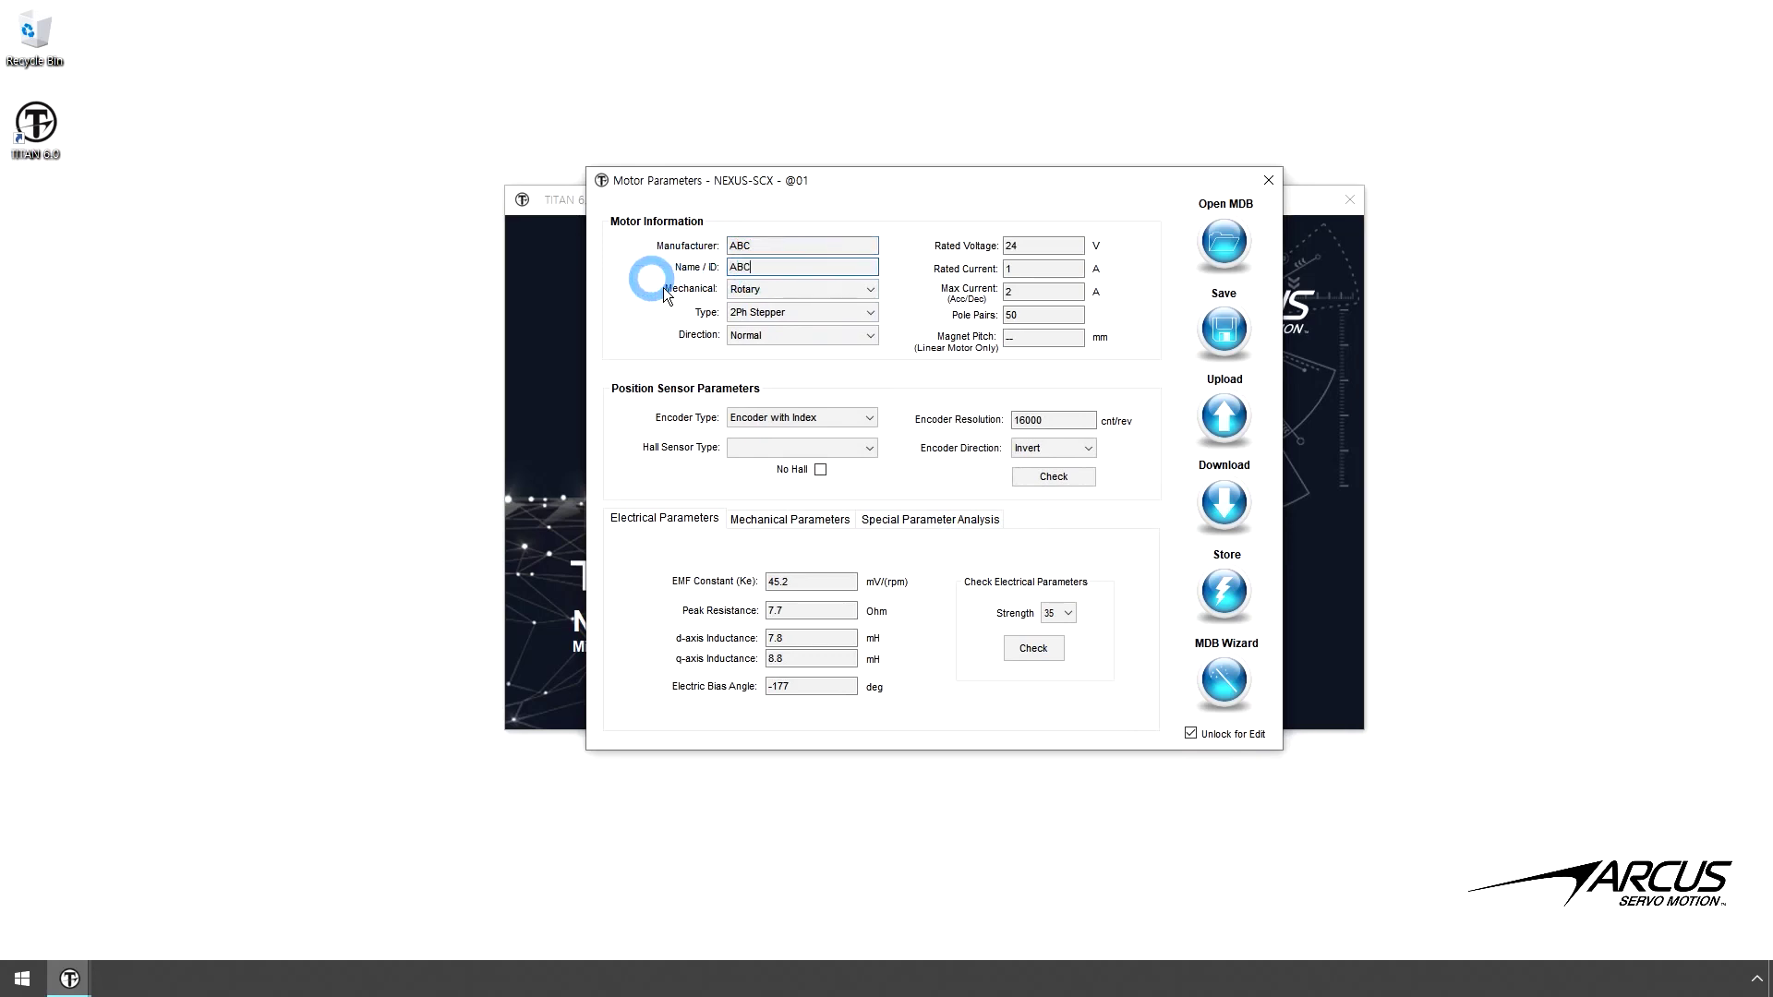
click(1051, 271)
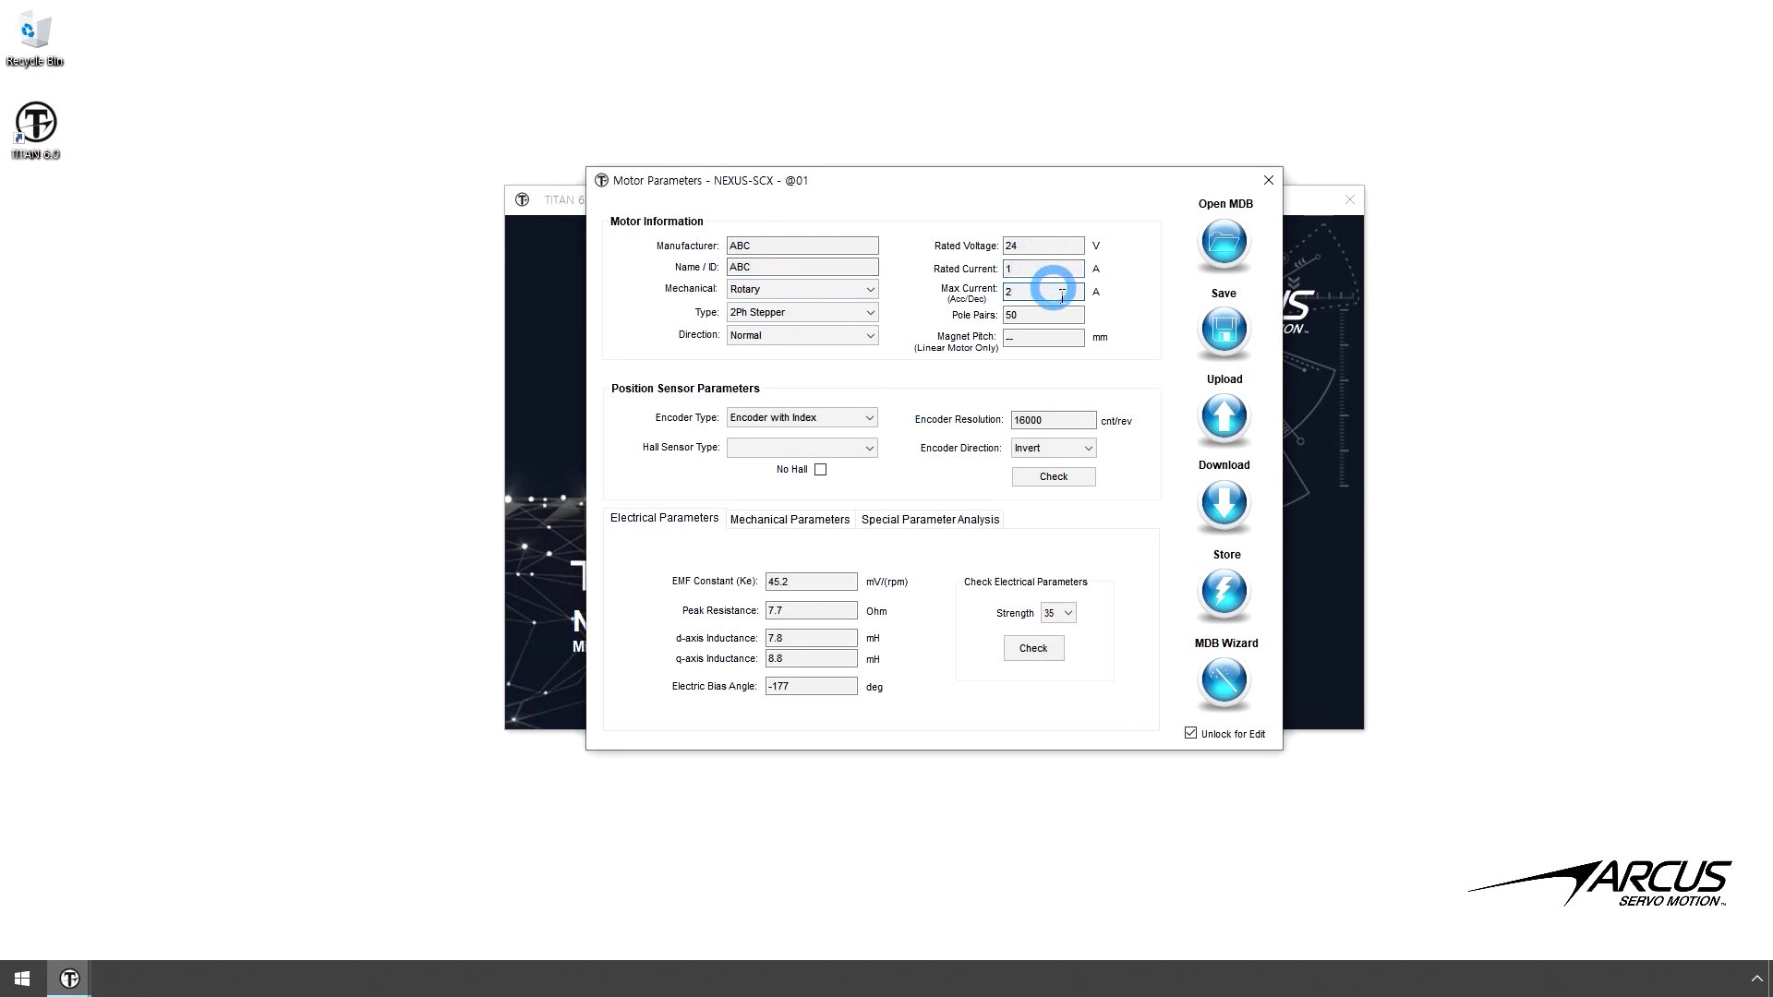
drag(1060, 421, 1015, 422)
text(2)
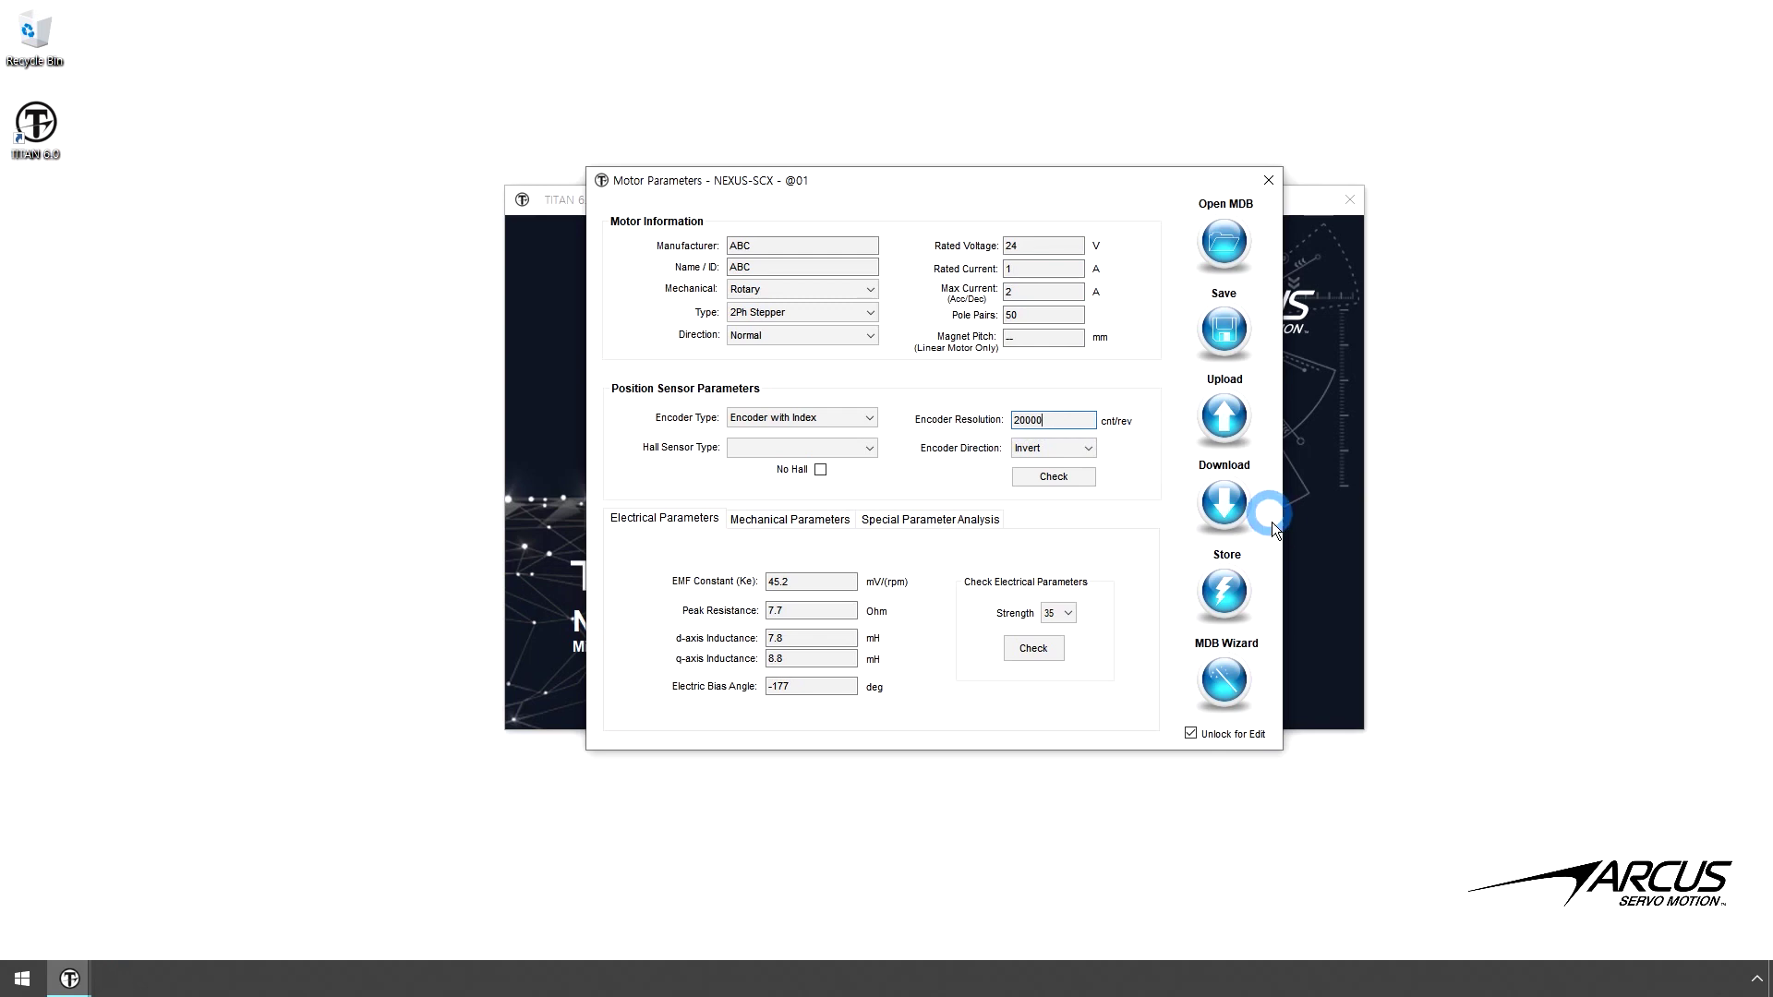
click(1008, 545)
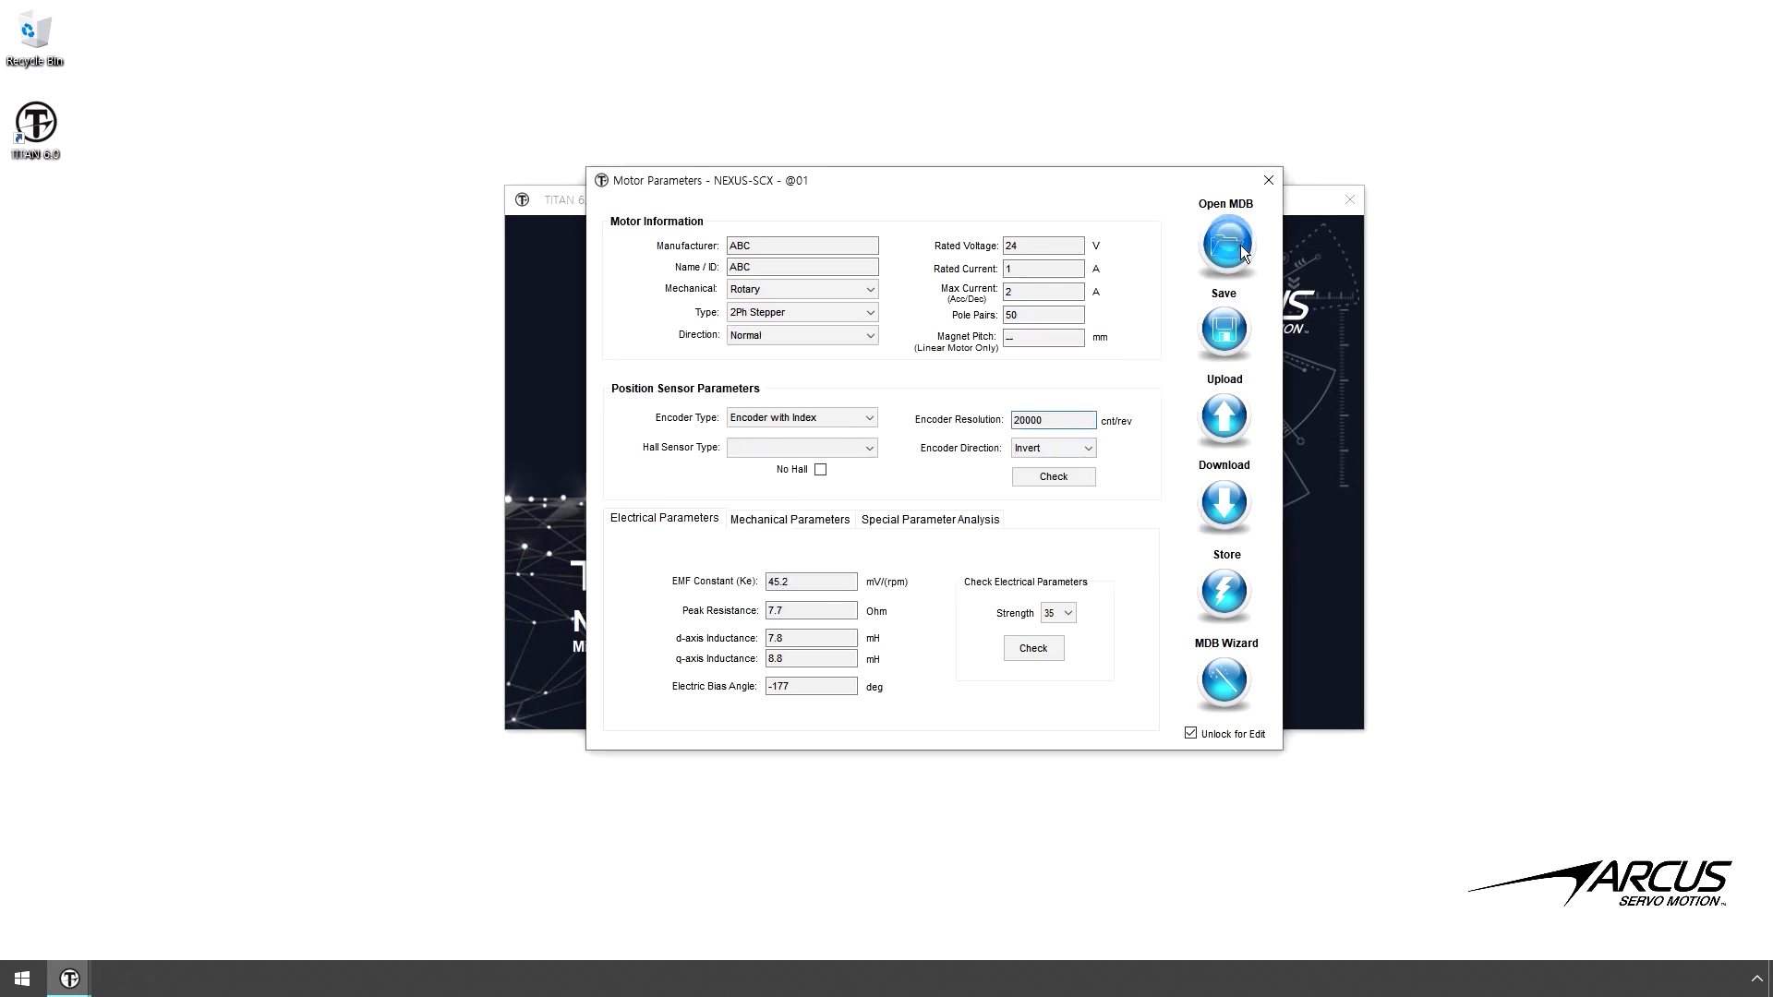
click(1267, 180)
- Configure Open Loop Stepper in Controller Mode with PRT 2 com control set to RS485 Control
click(953, 392)
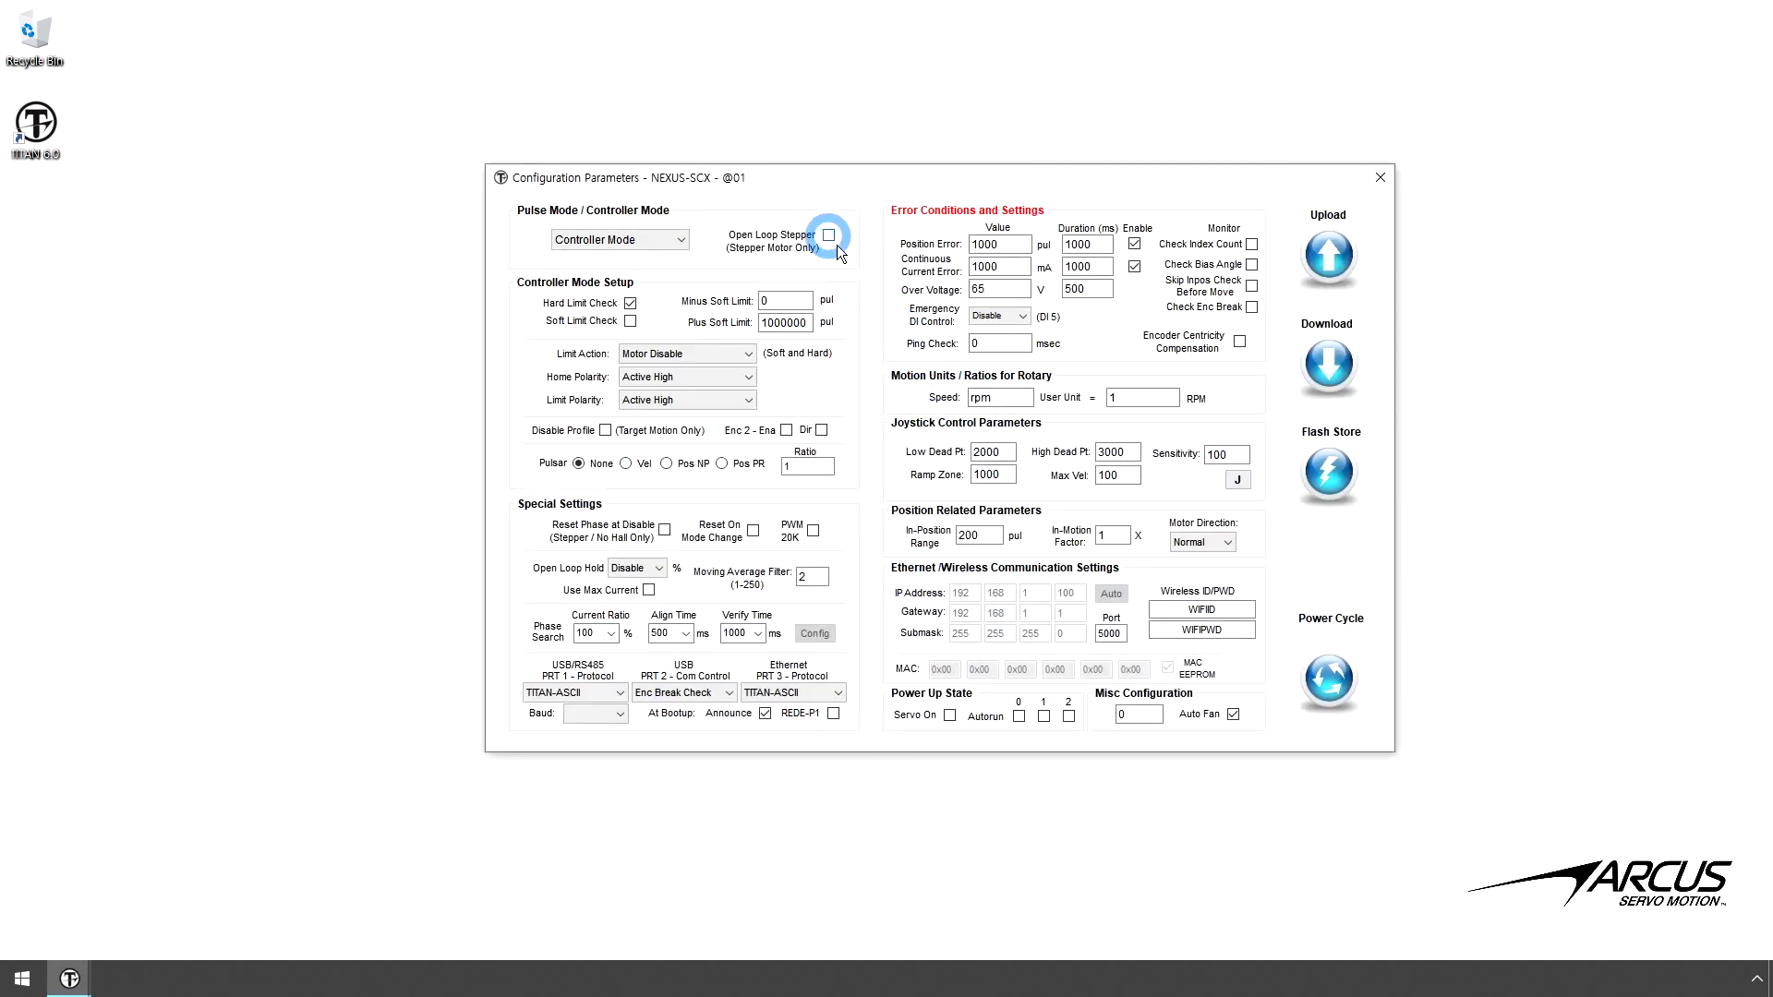
click(830, 238)
click(680, 242)
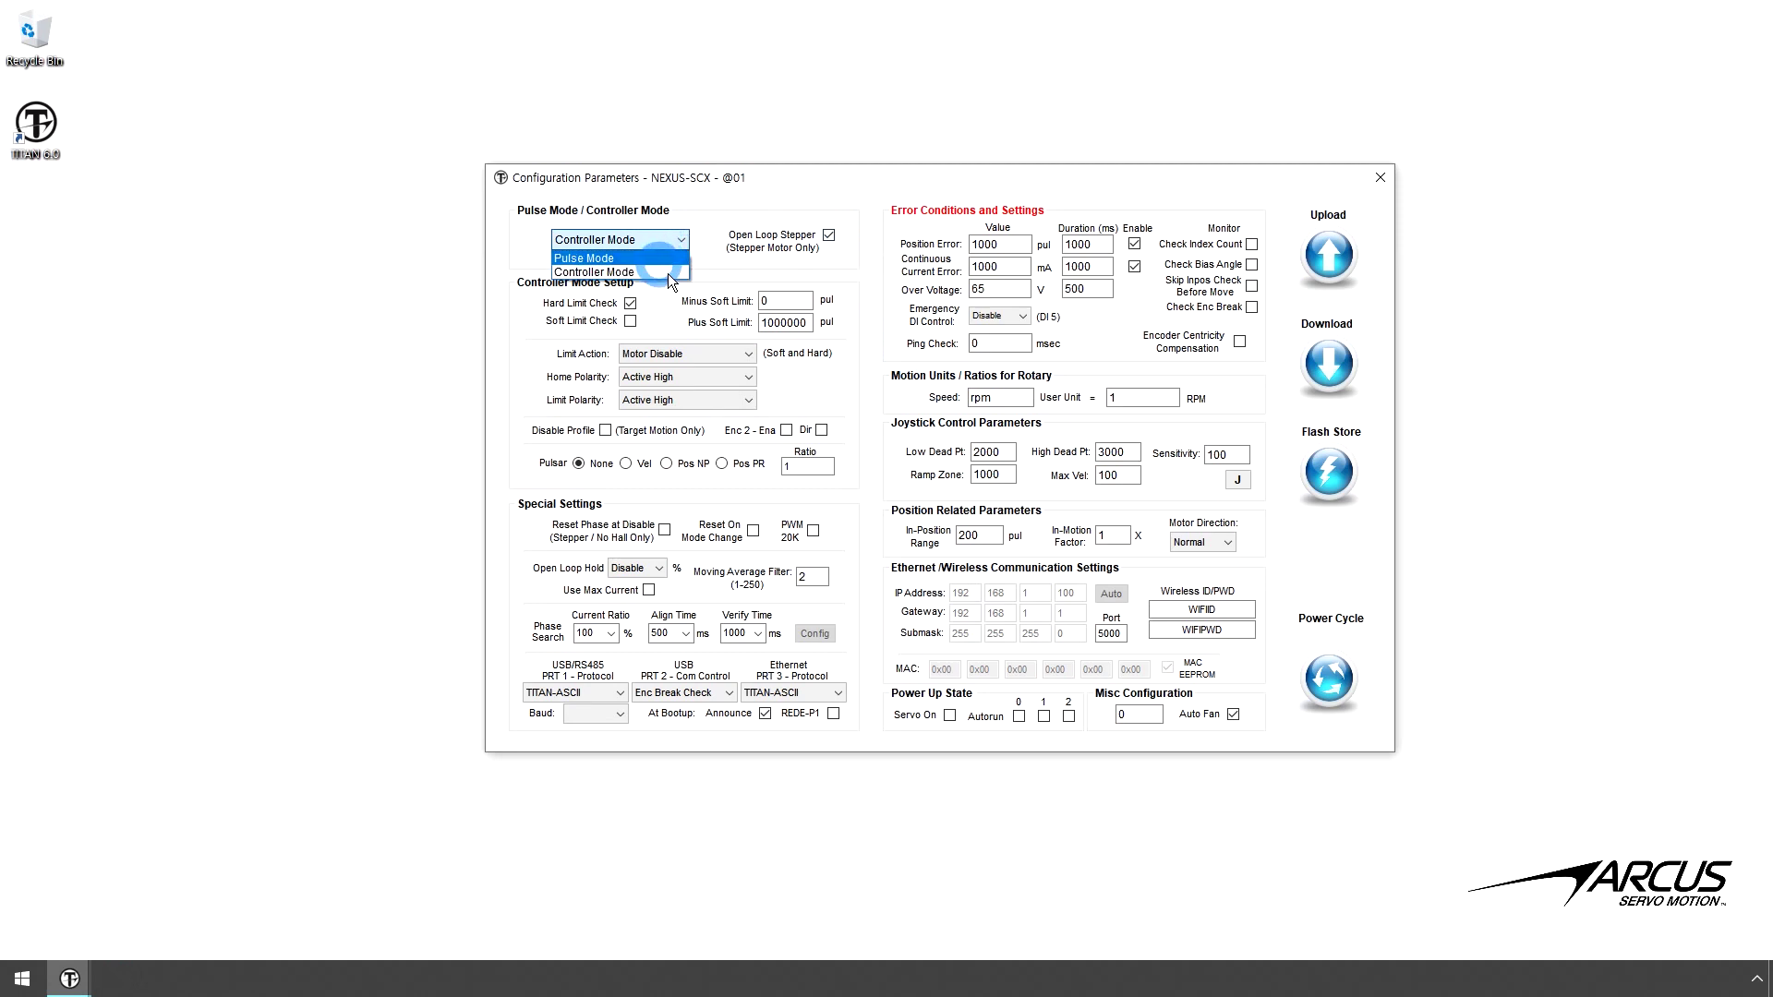
click(668, 284)
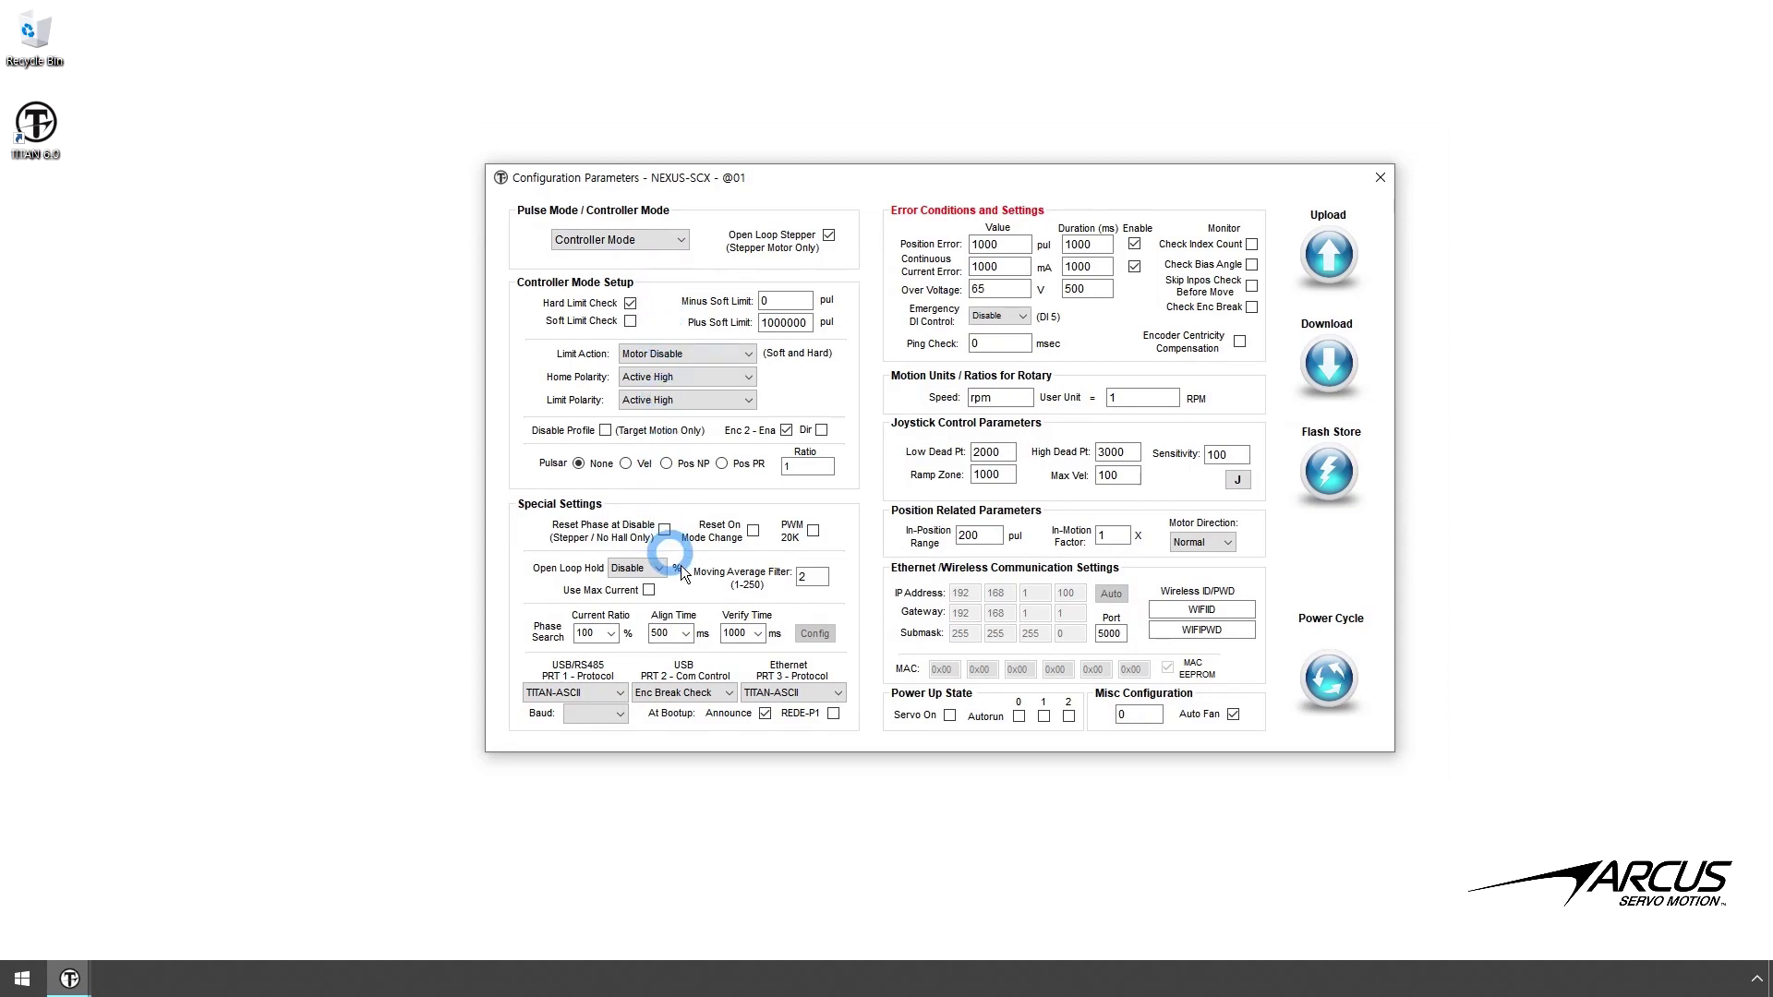
click(707, 693)
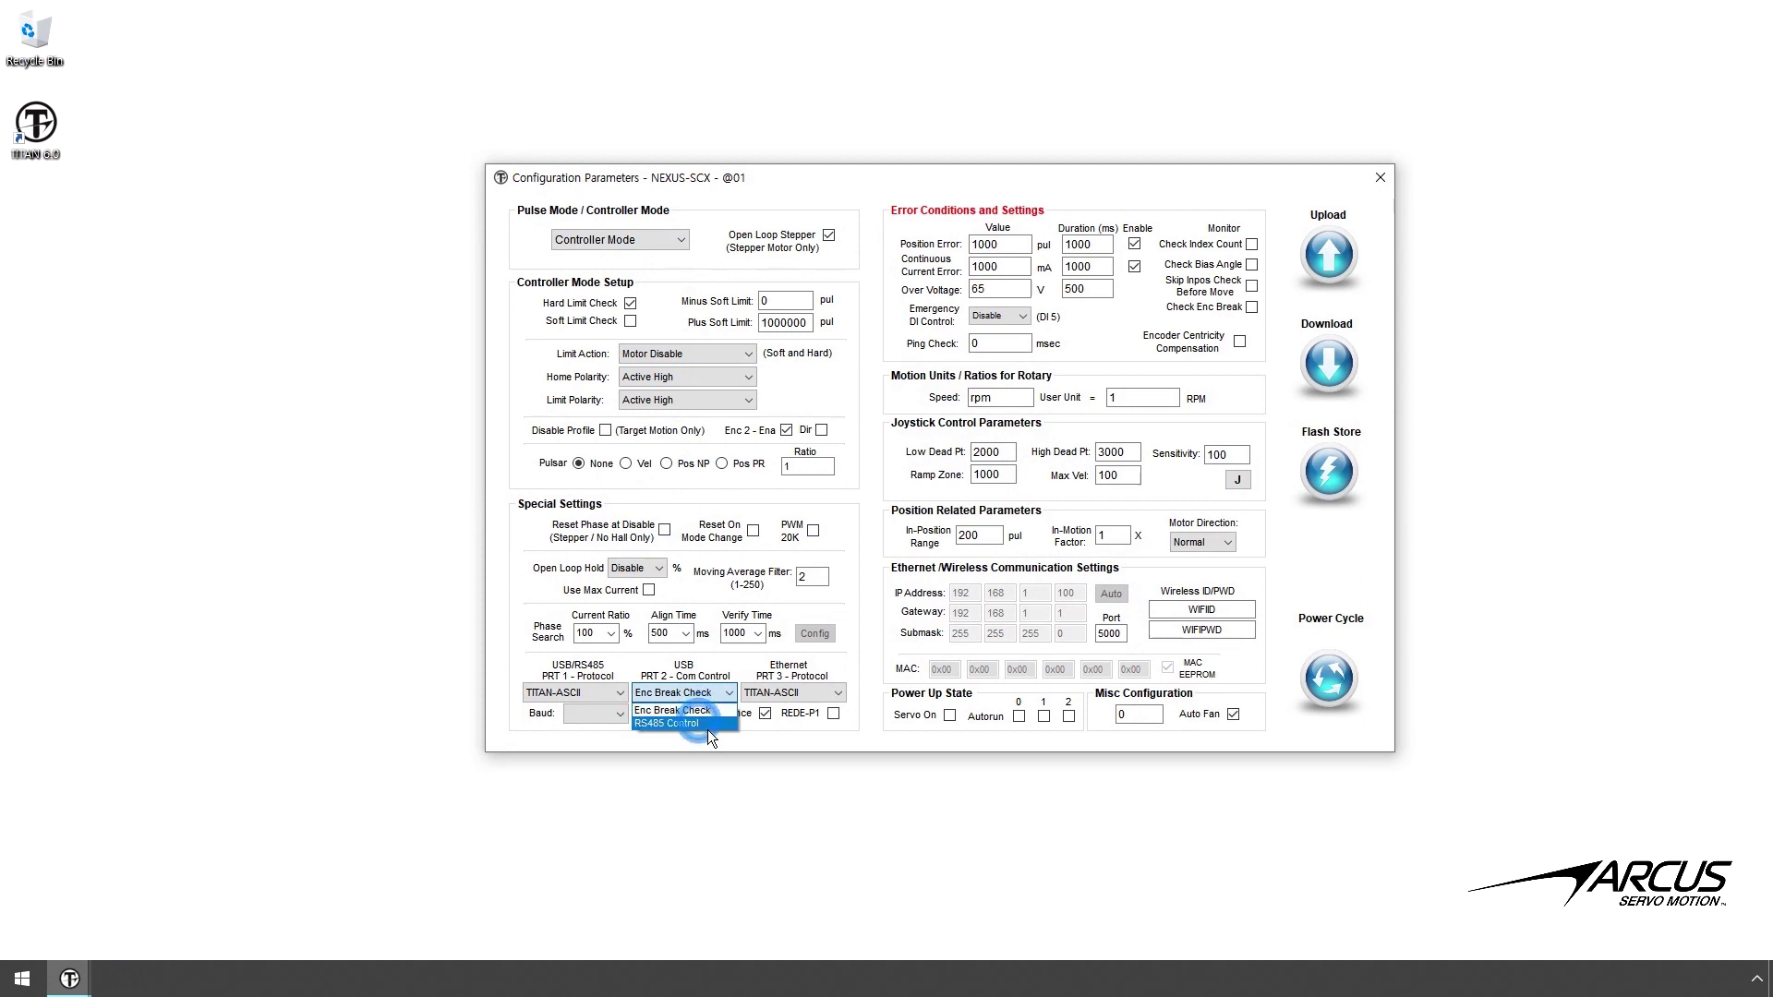
click(707, 728)
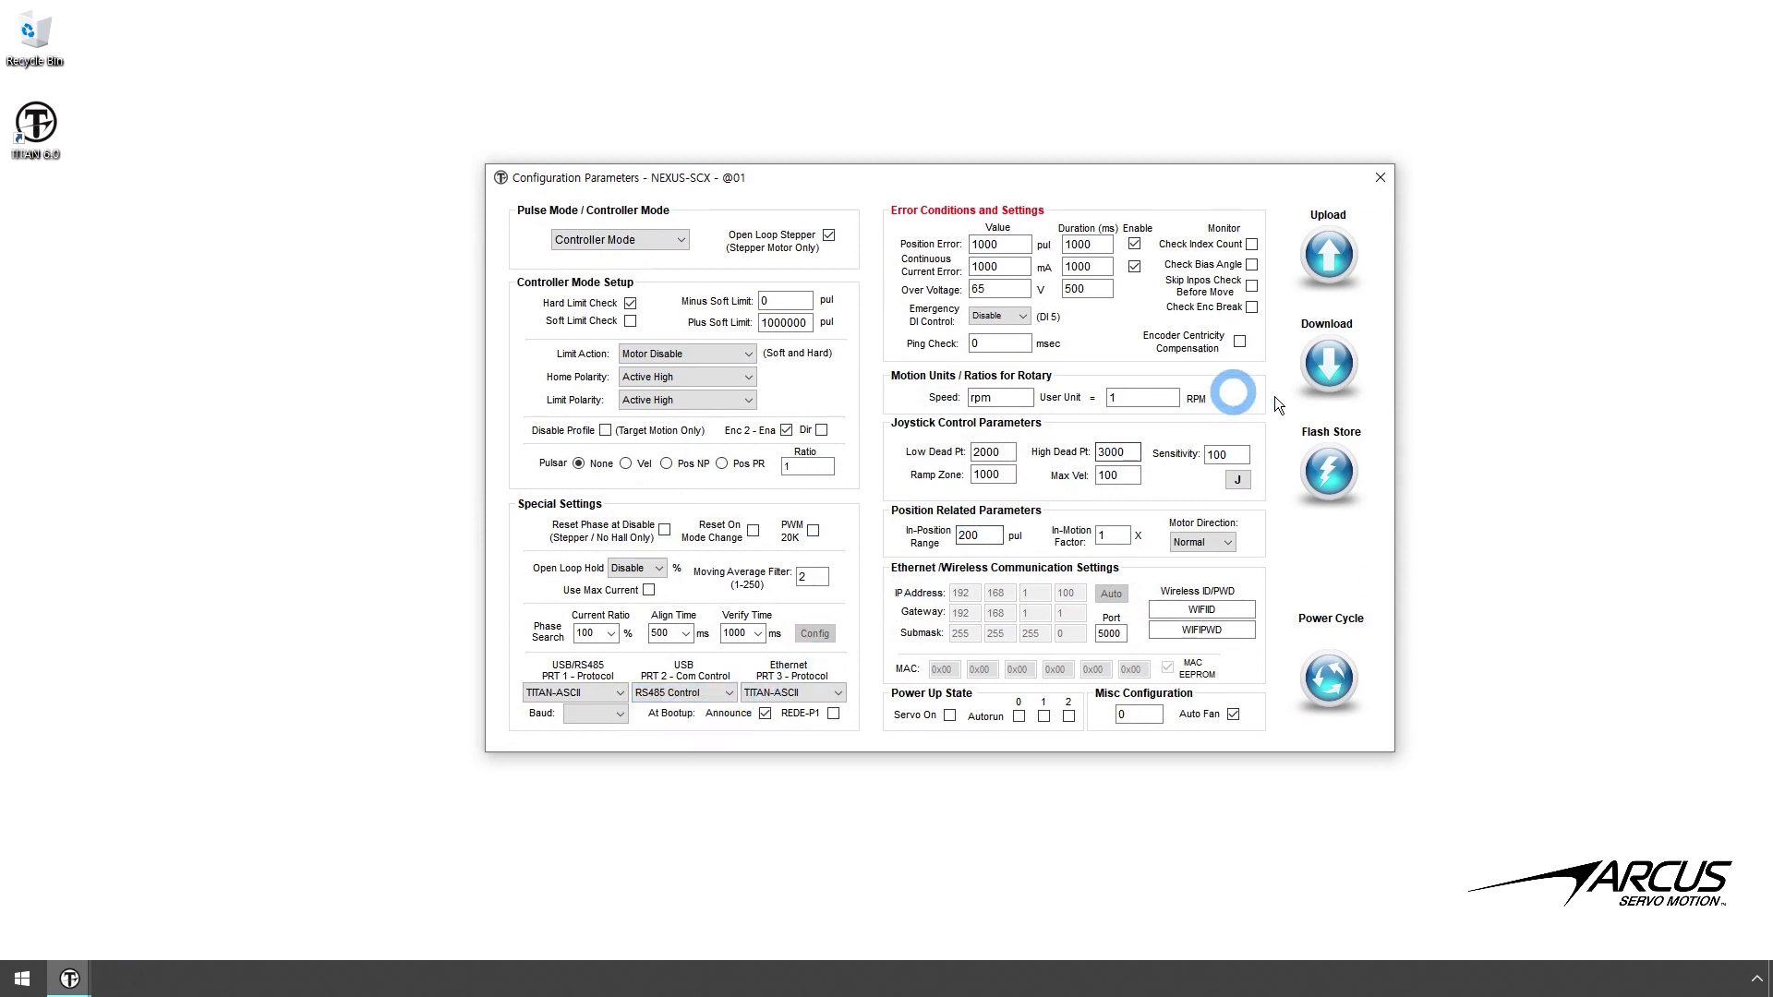
- Download the configuration parameters, store them to flash, and close the Configuration window
click(1355, 381)
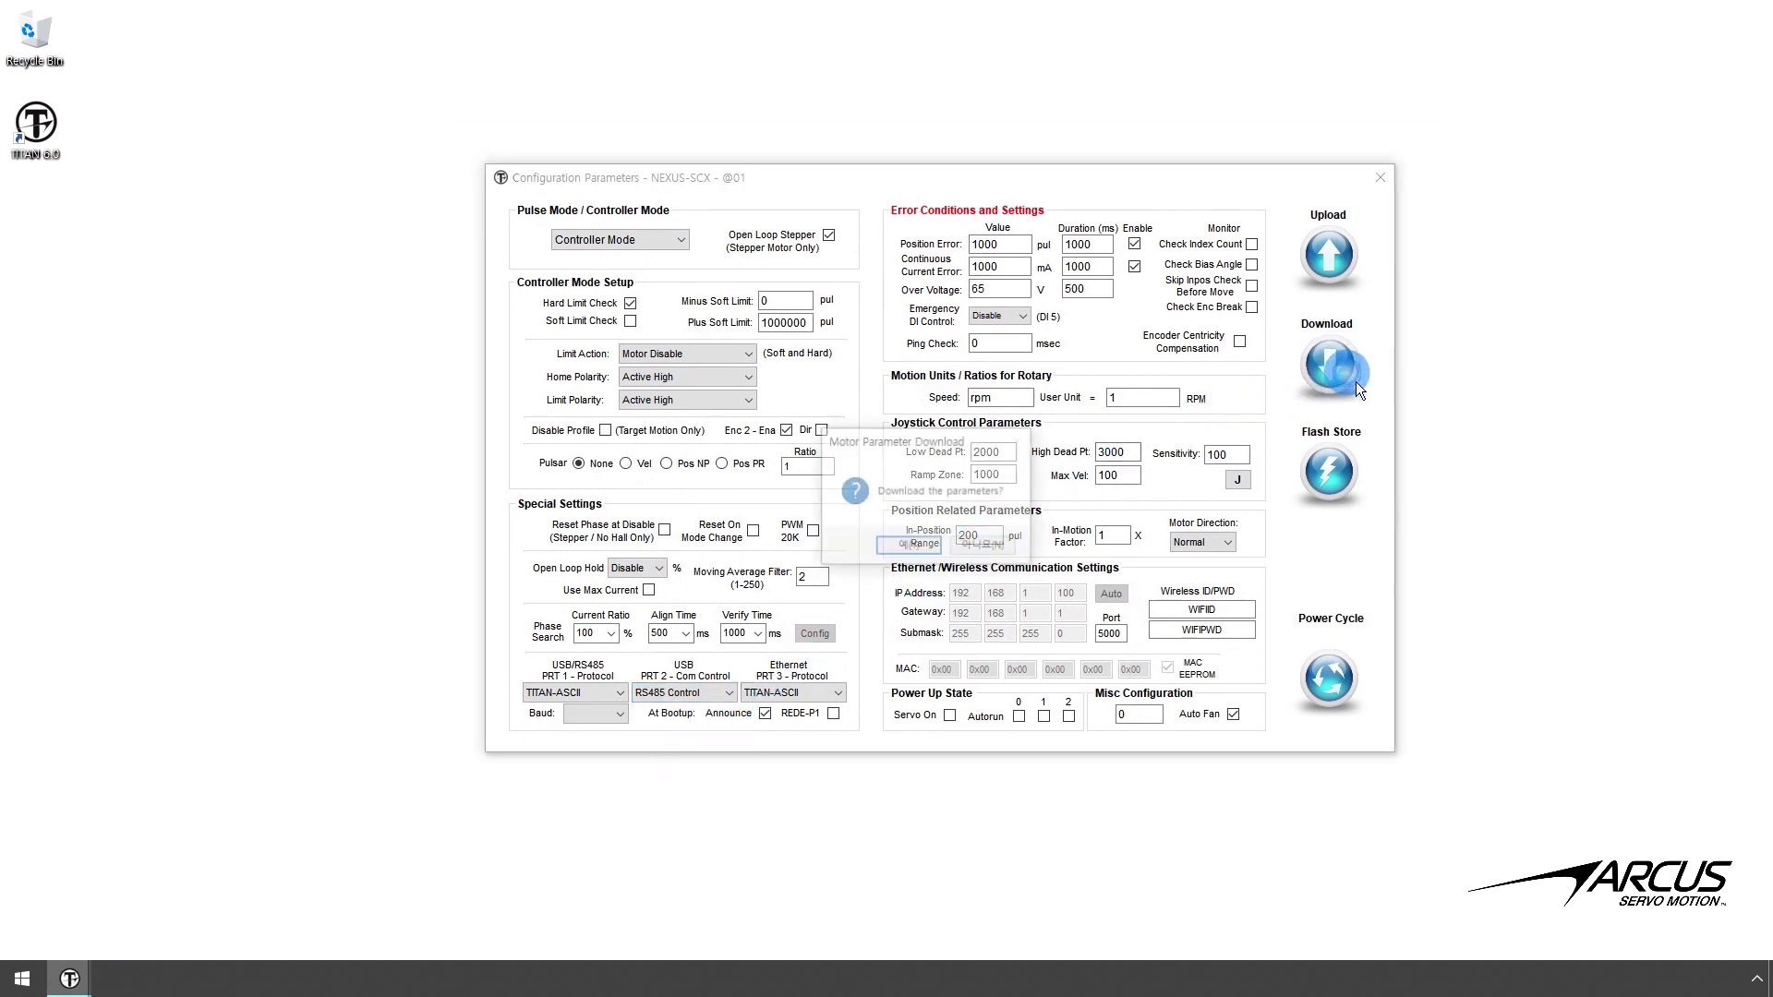
click(918, 552)
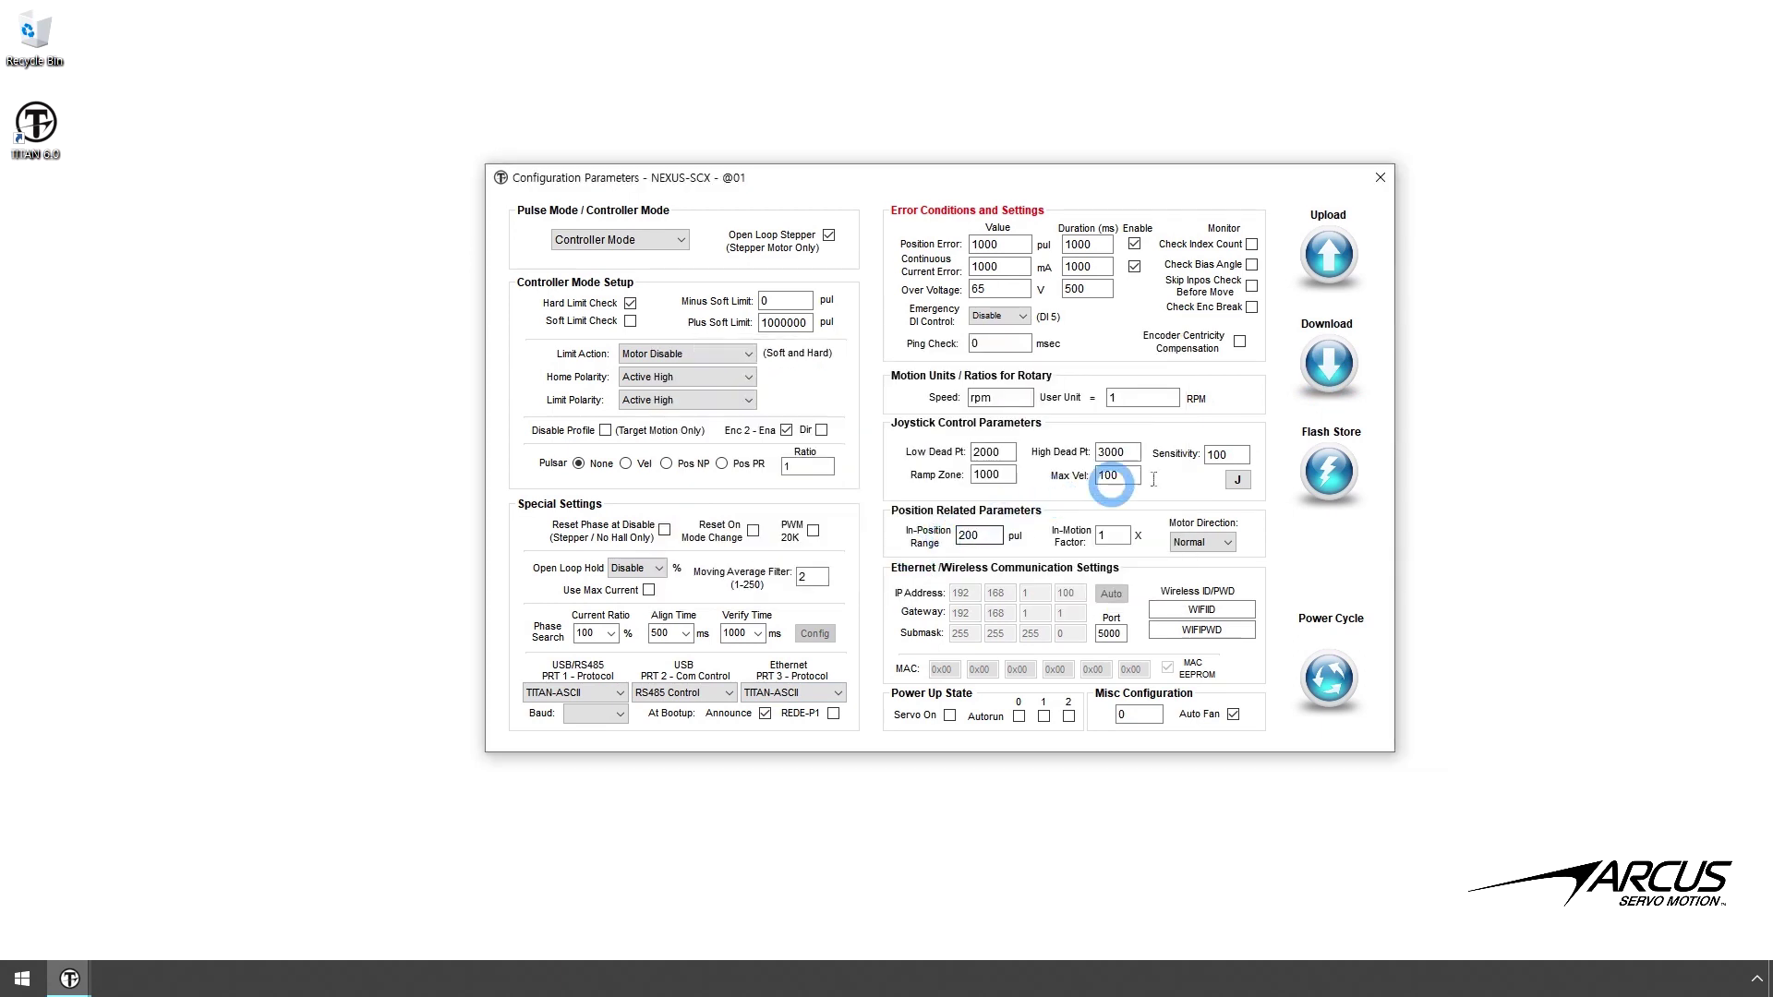
click(1329, 480)
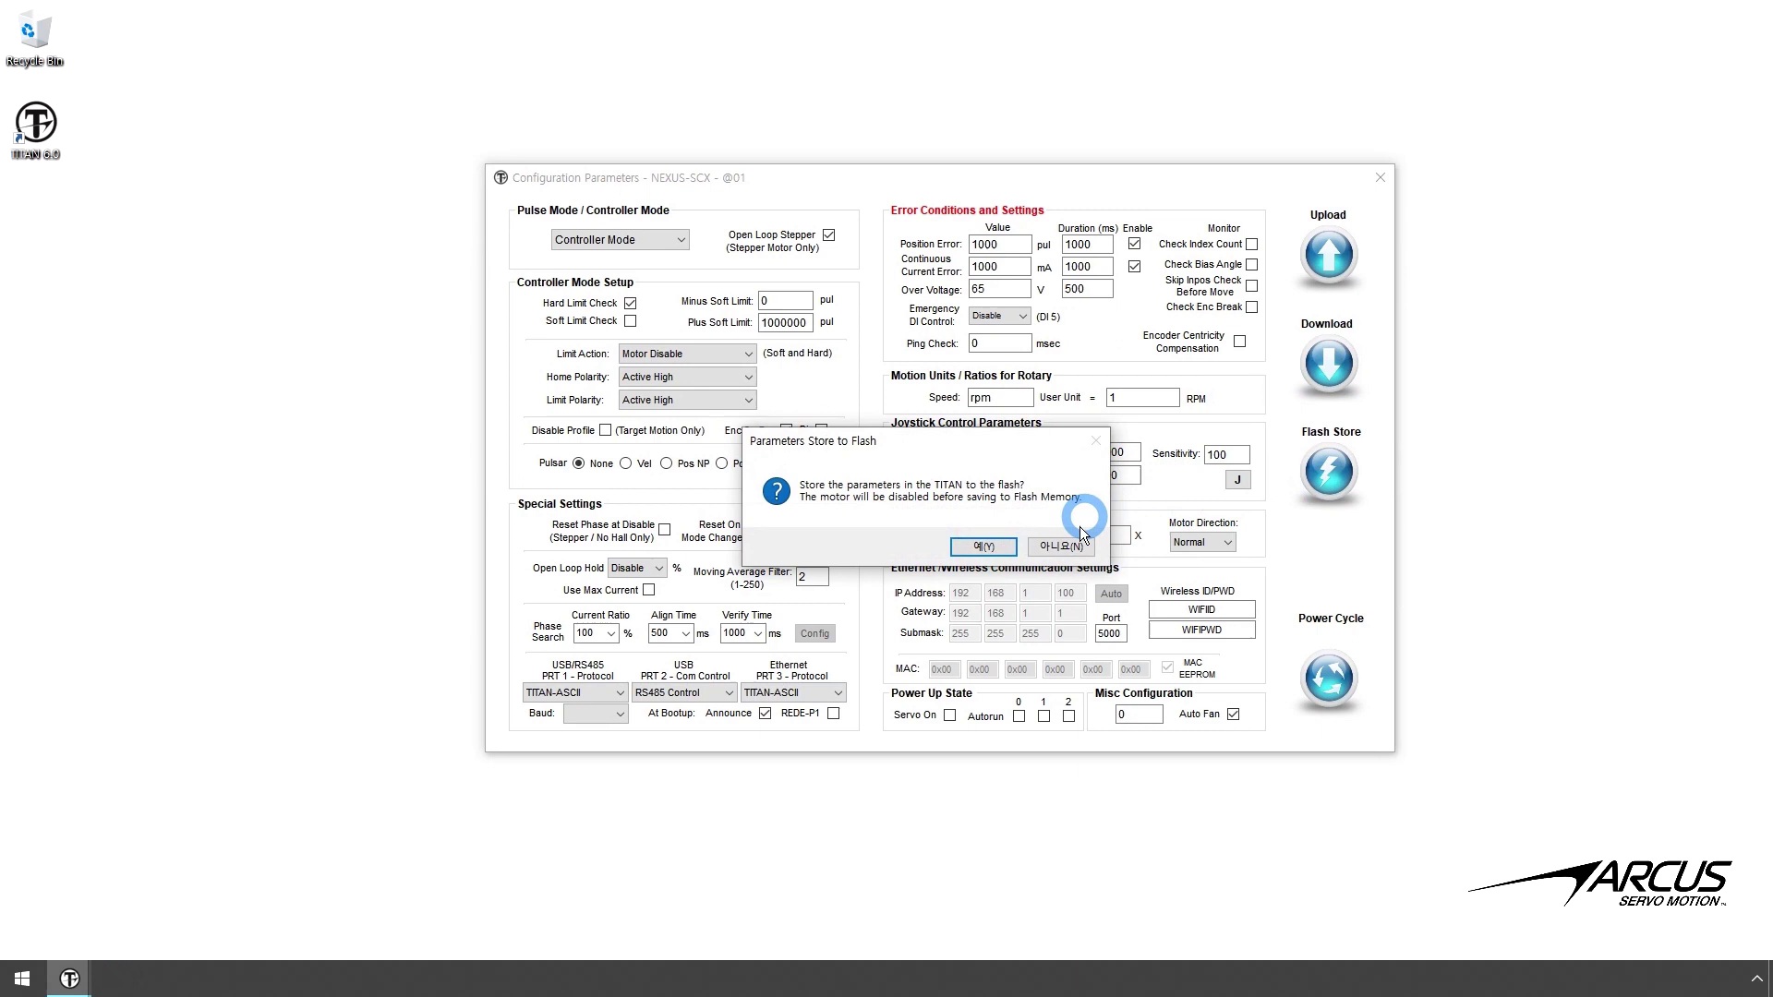
click(997, 551)
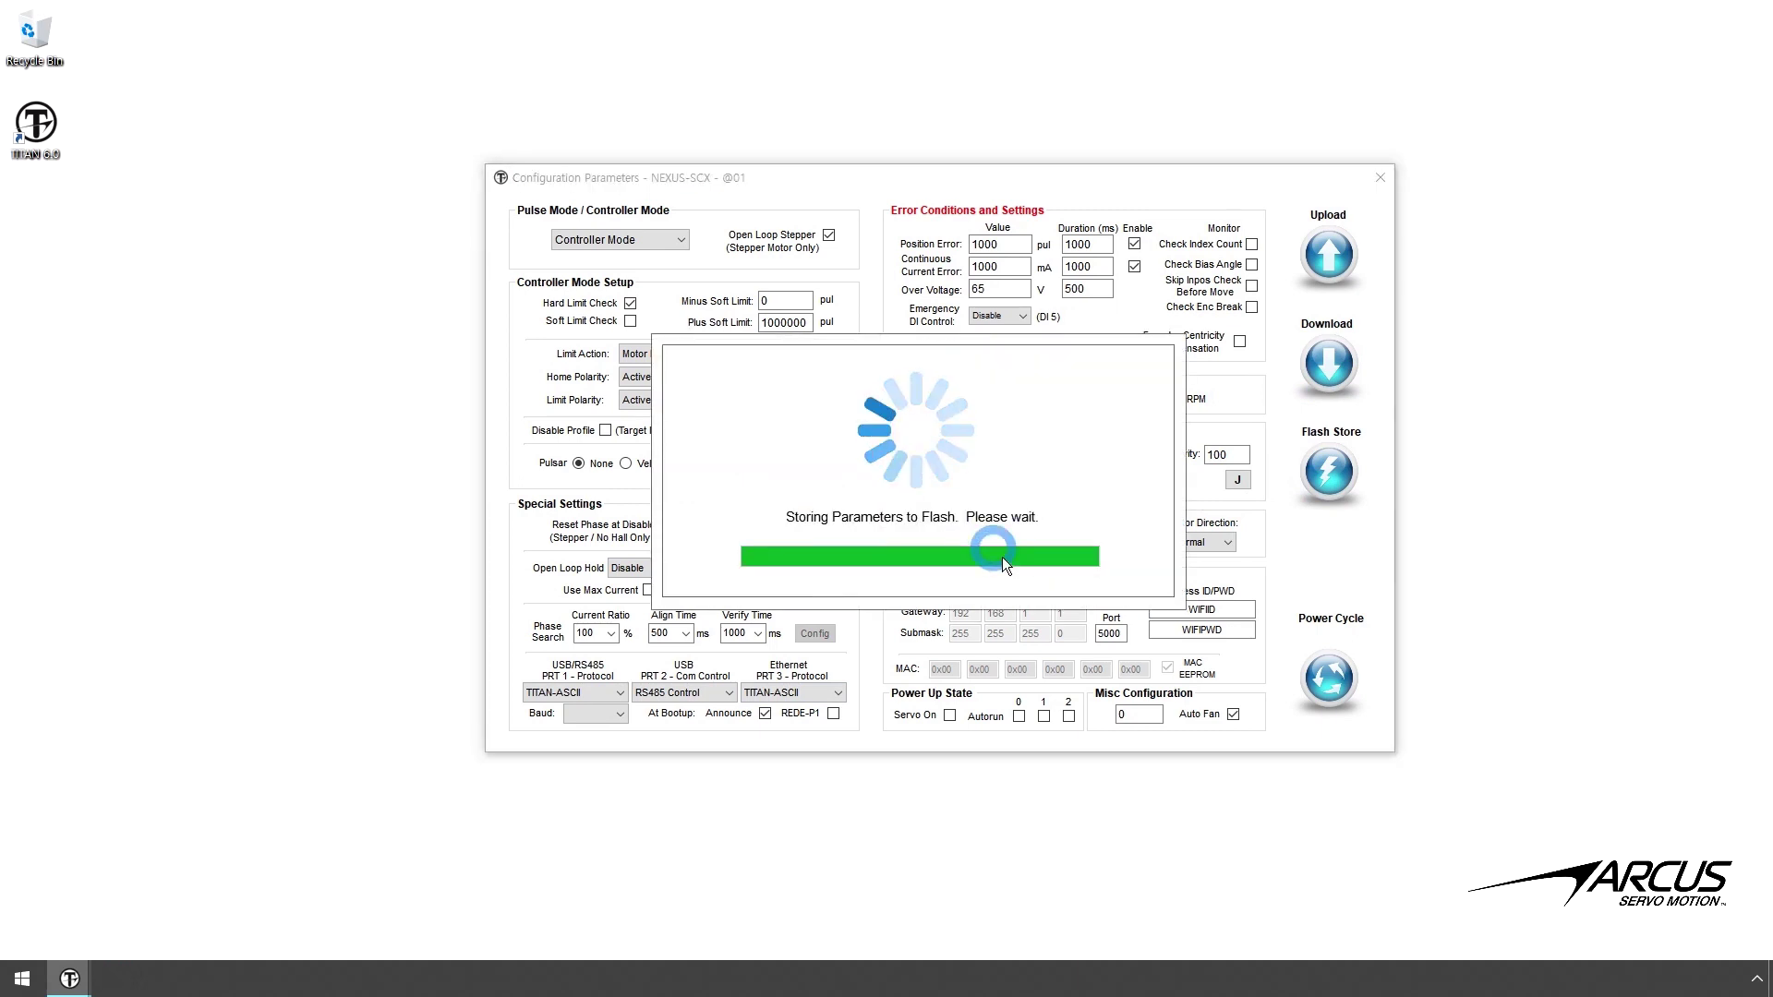
click(1030, 541)
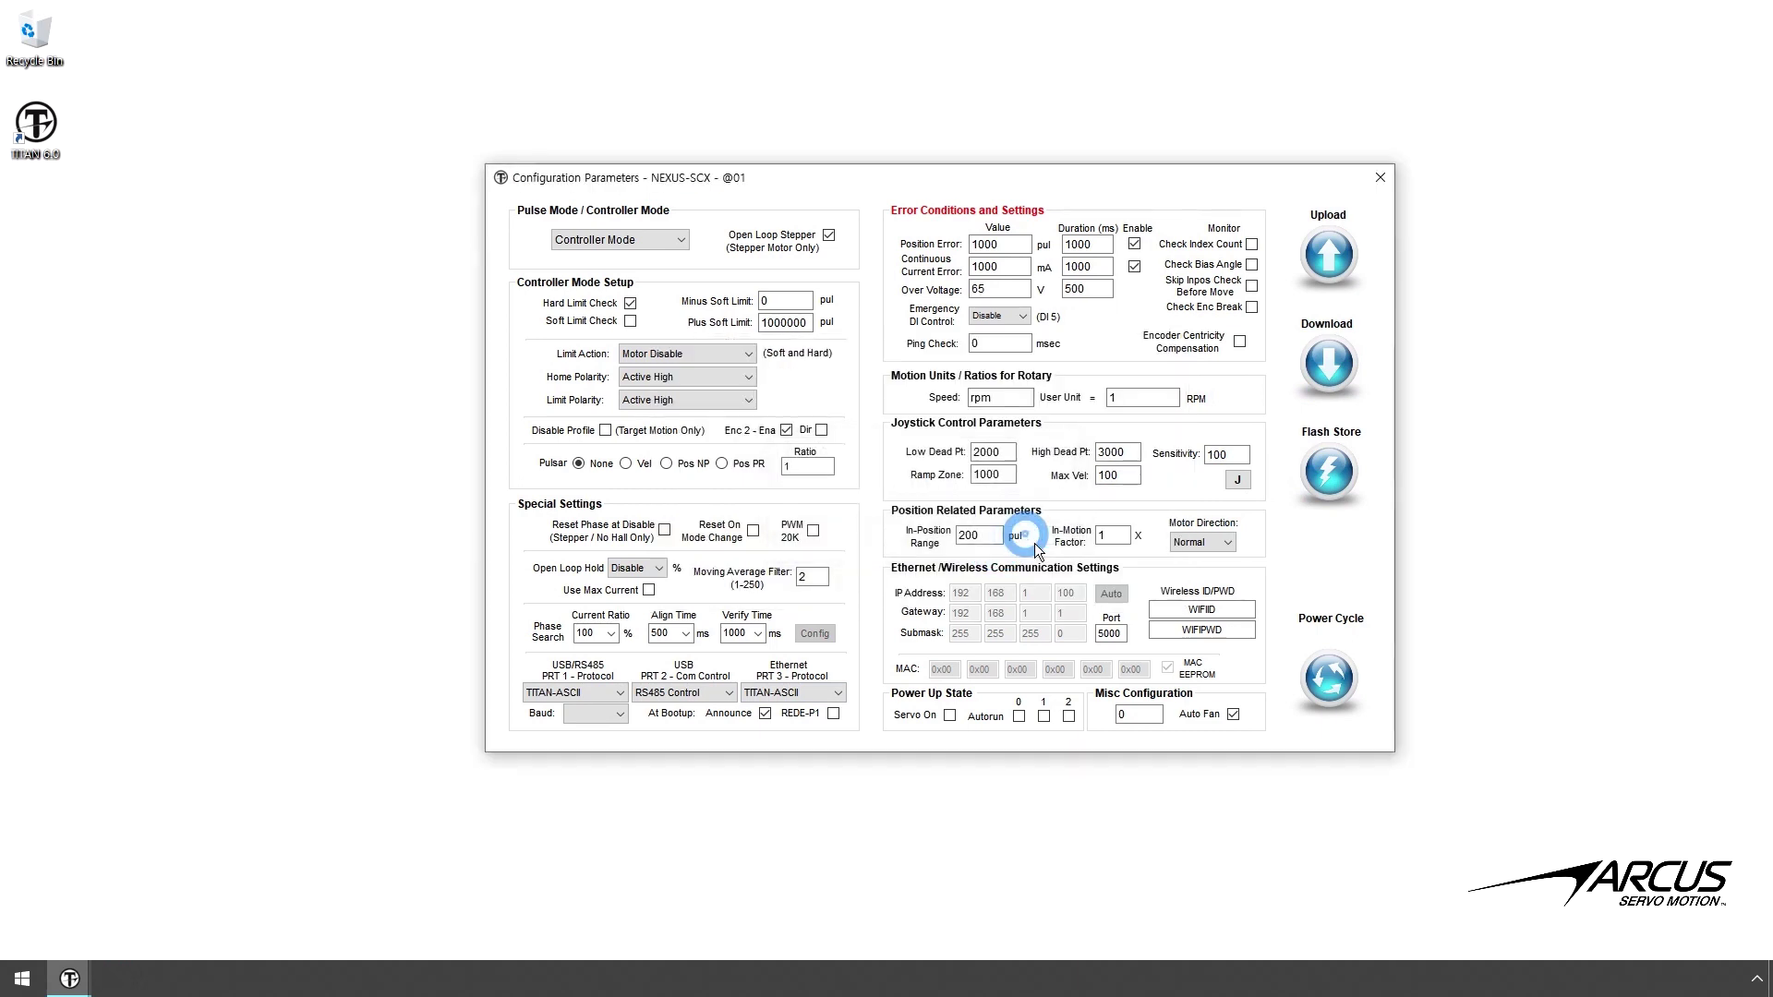
click(1353, 198)
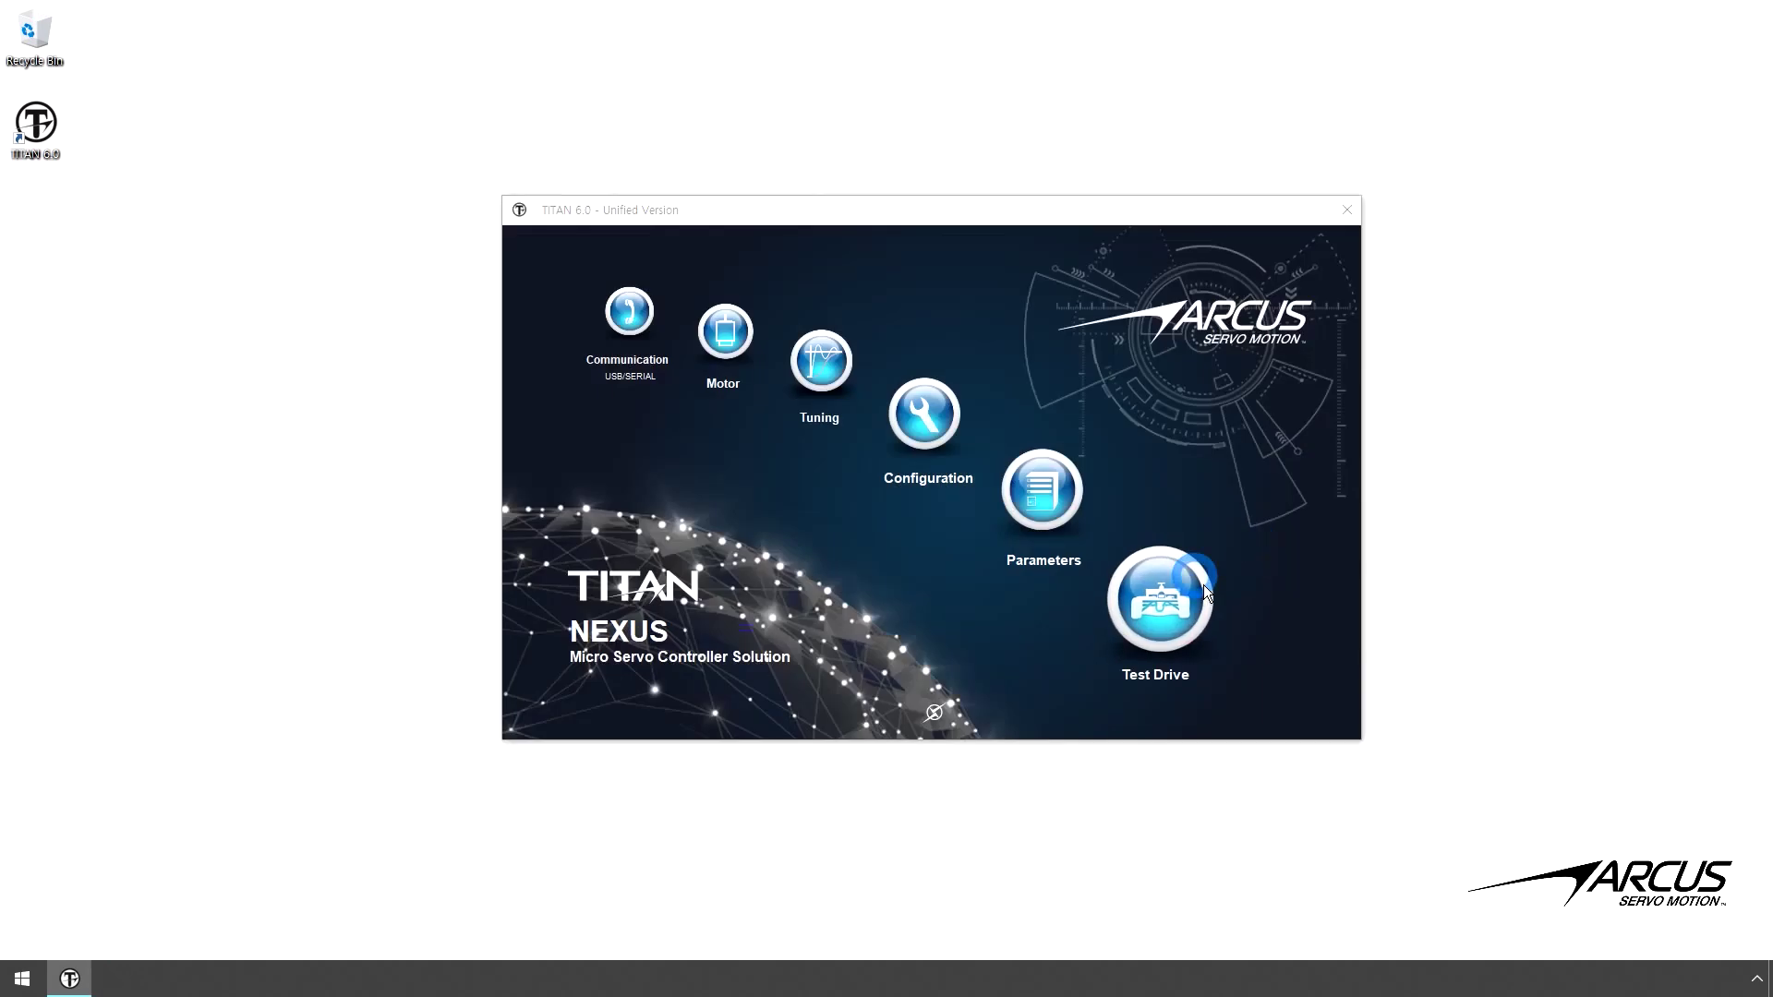
- Show the Current chart in Test Drive and switch the servo on with SVON
click(1204, 585)
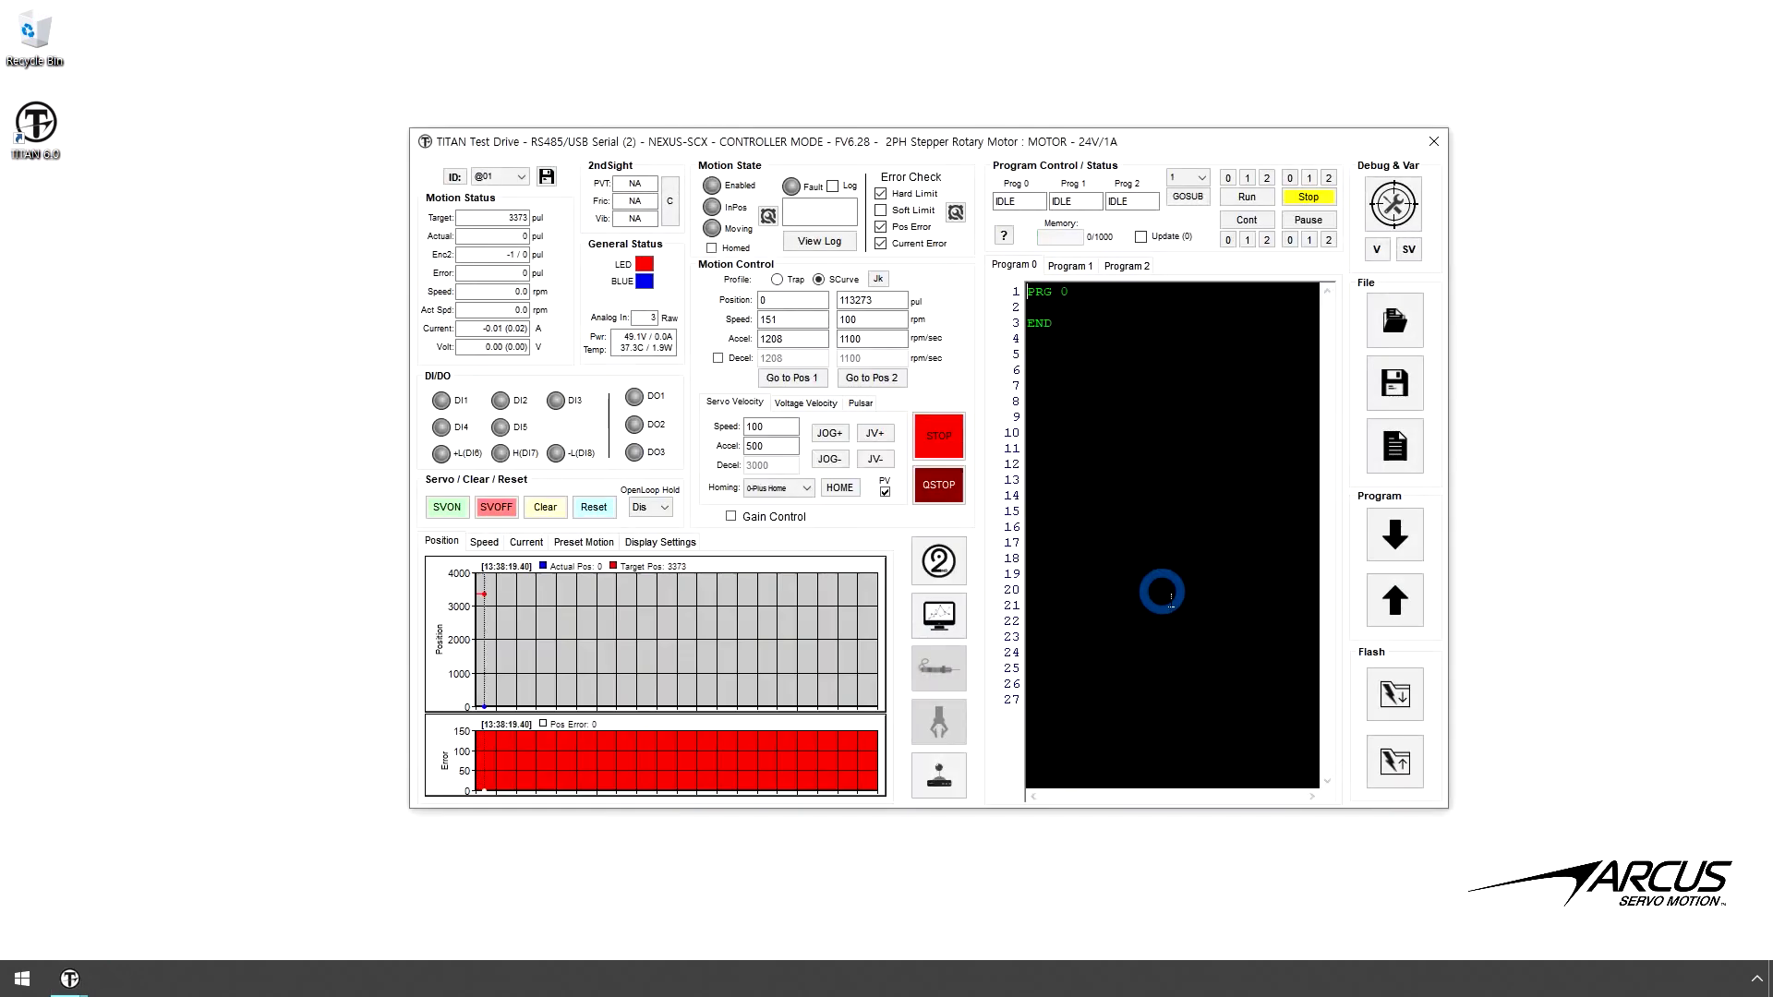
click(528, 544)
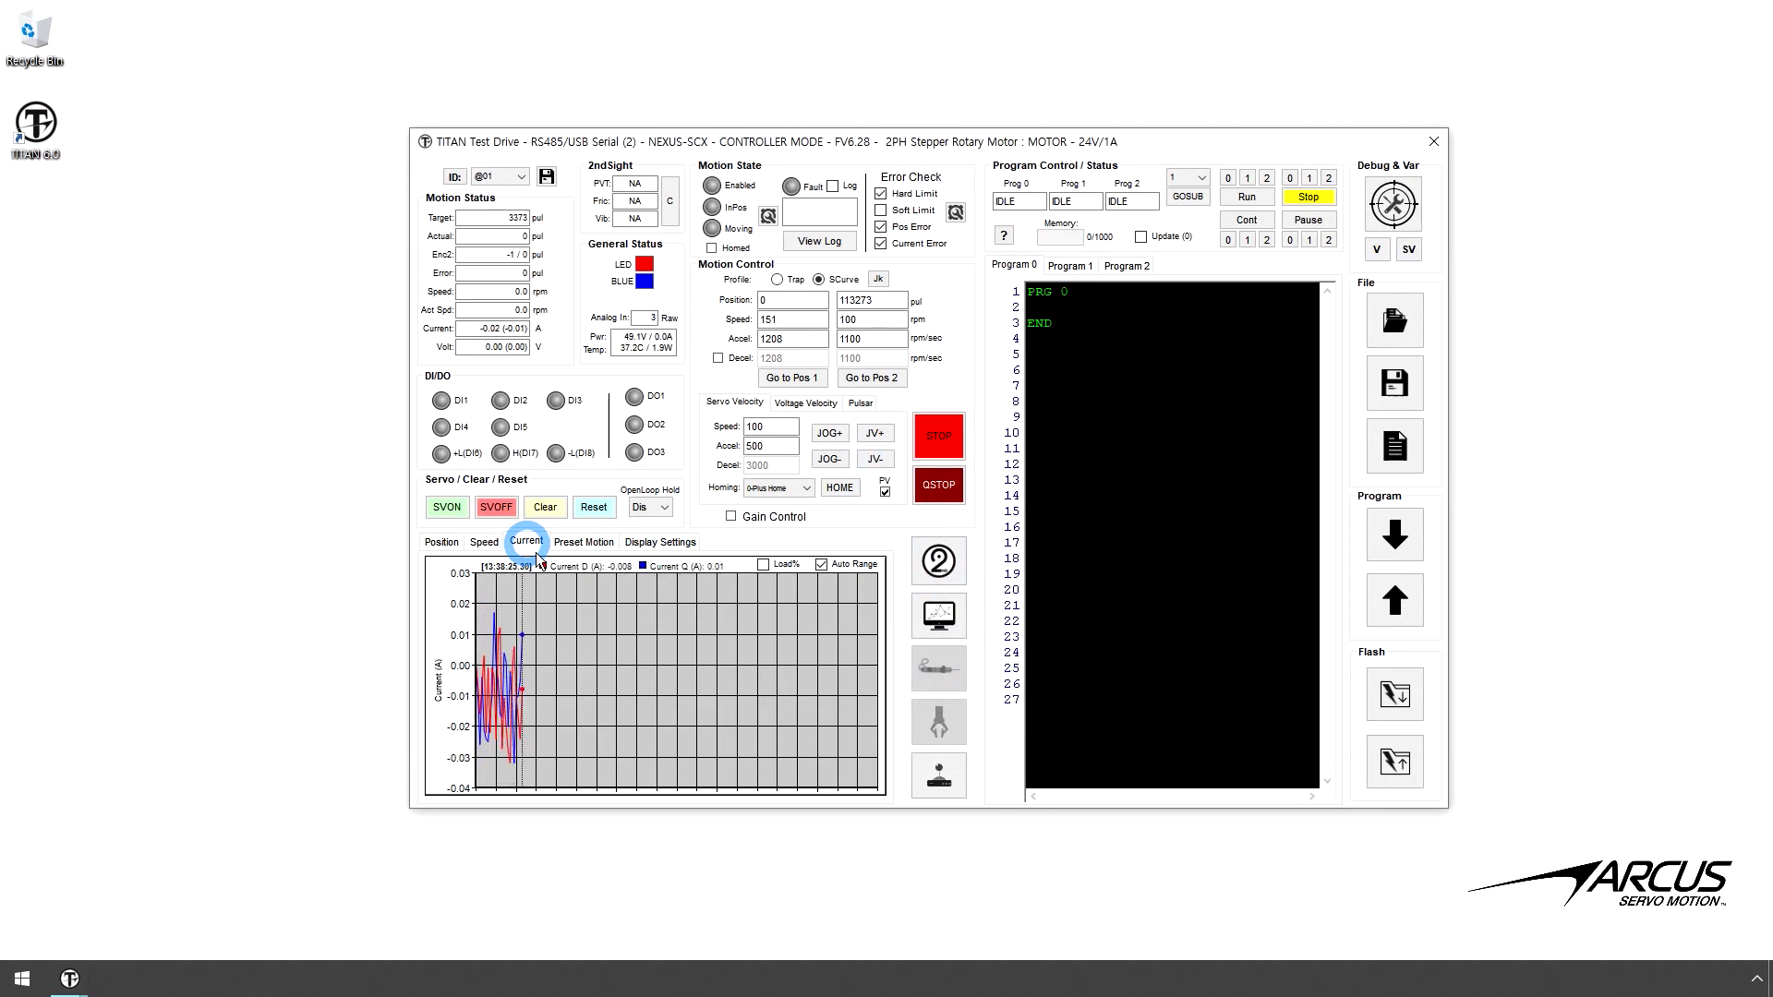
click(453, 542)
click(447, 508)
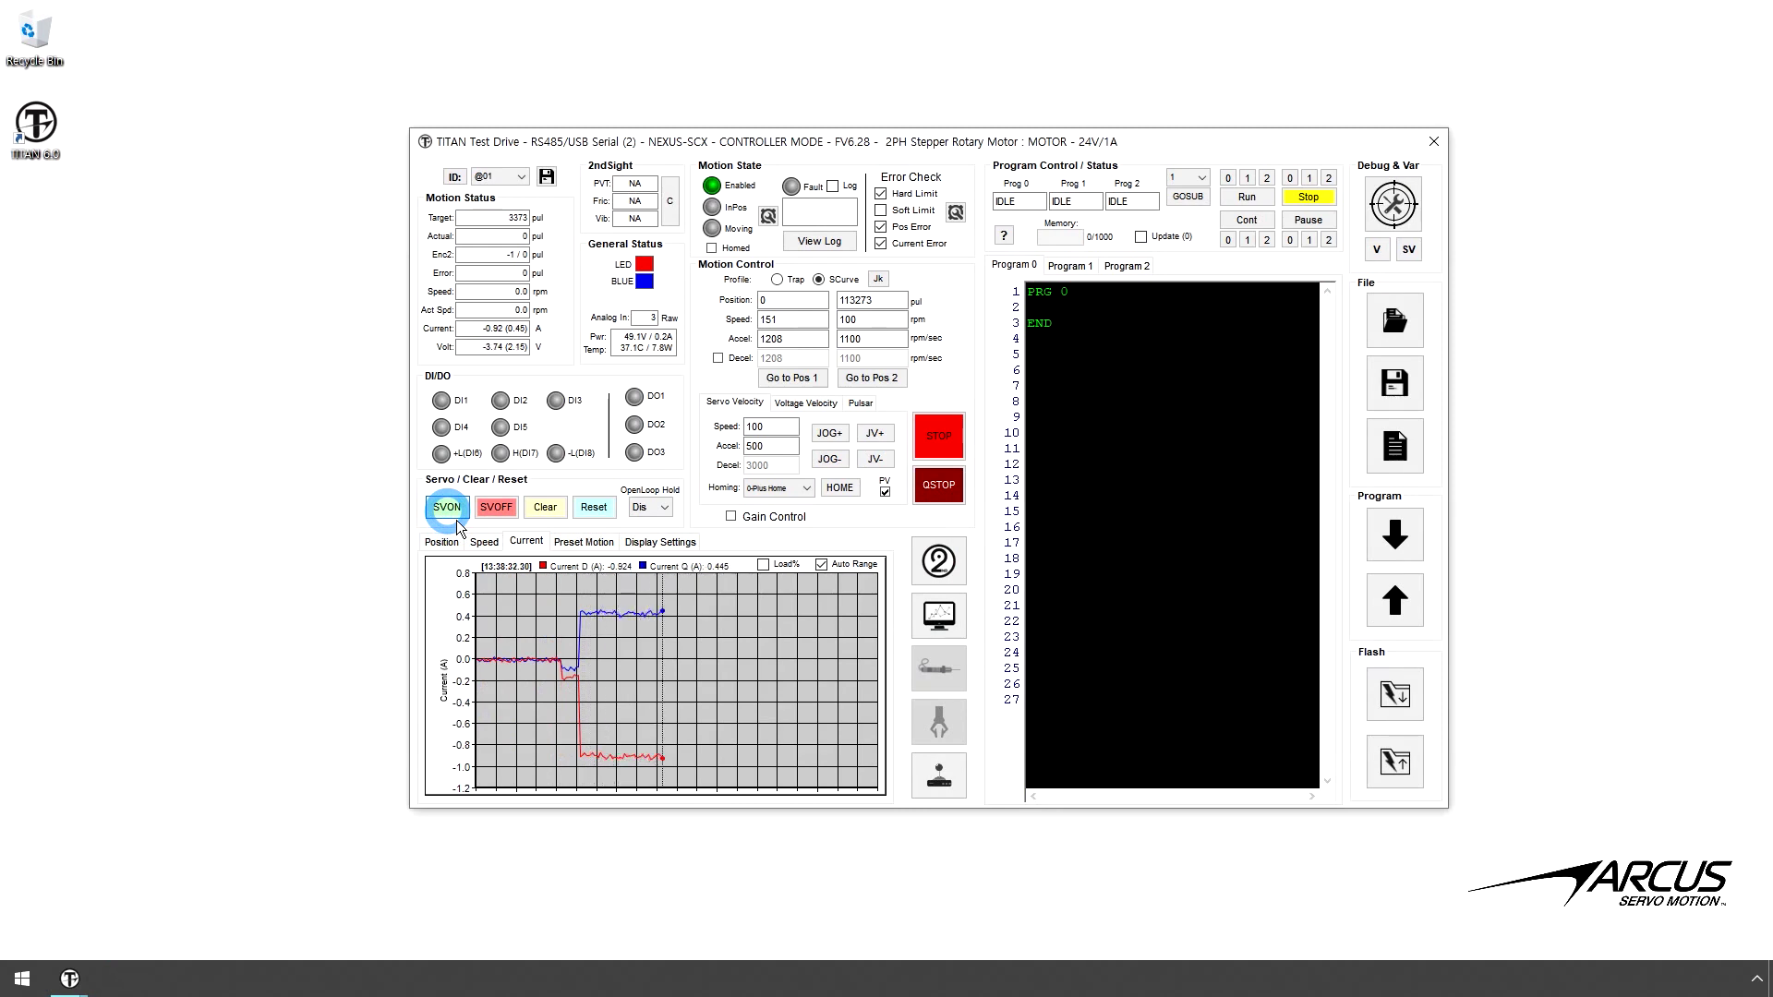
- Jog the motor forward continuously at speed 0.3, then stop it
double_click(759, 425)
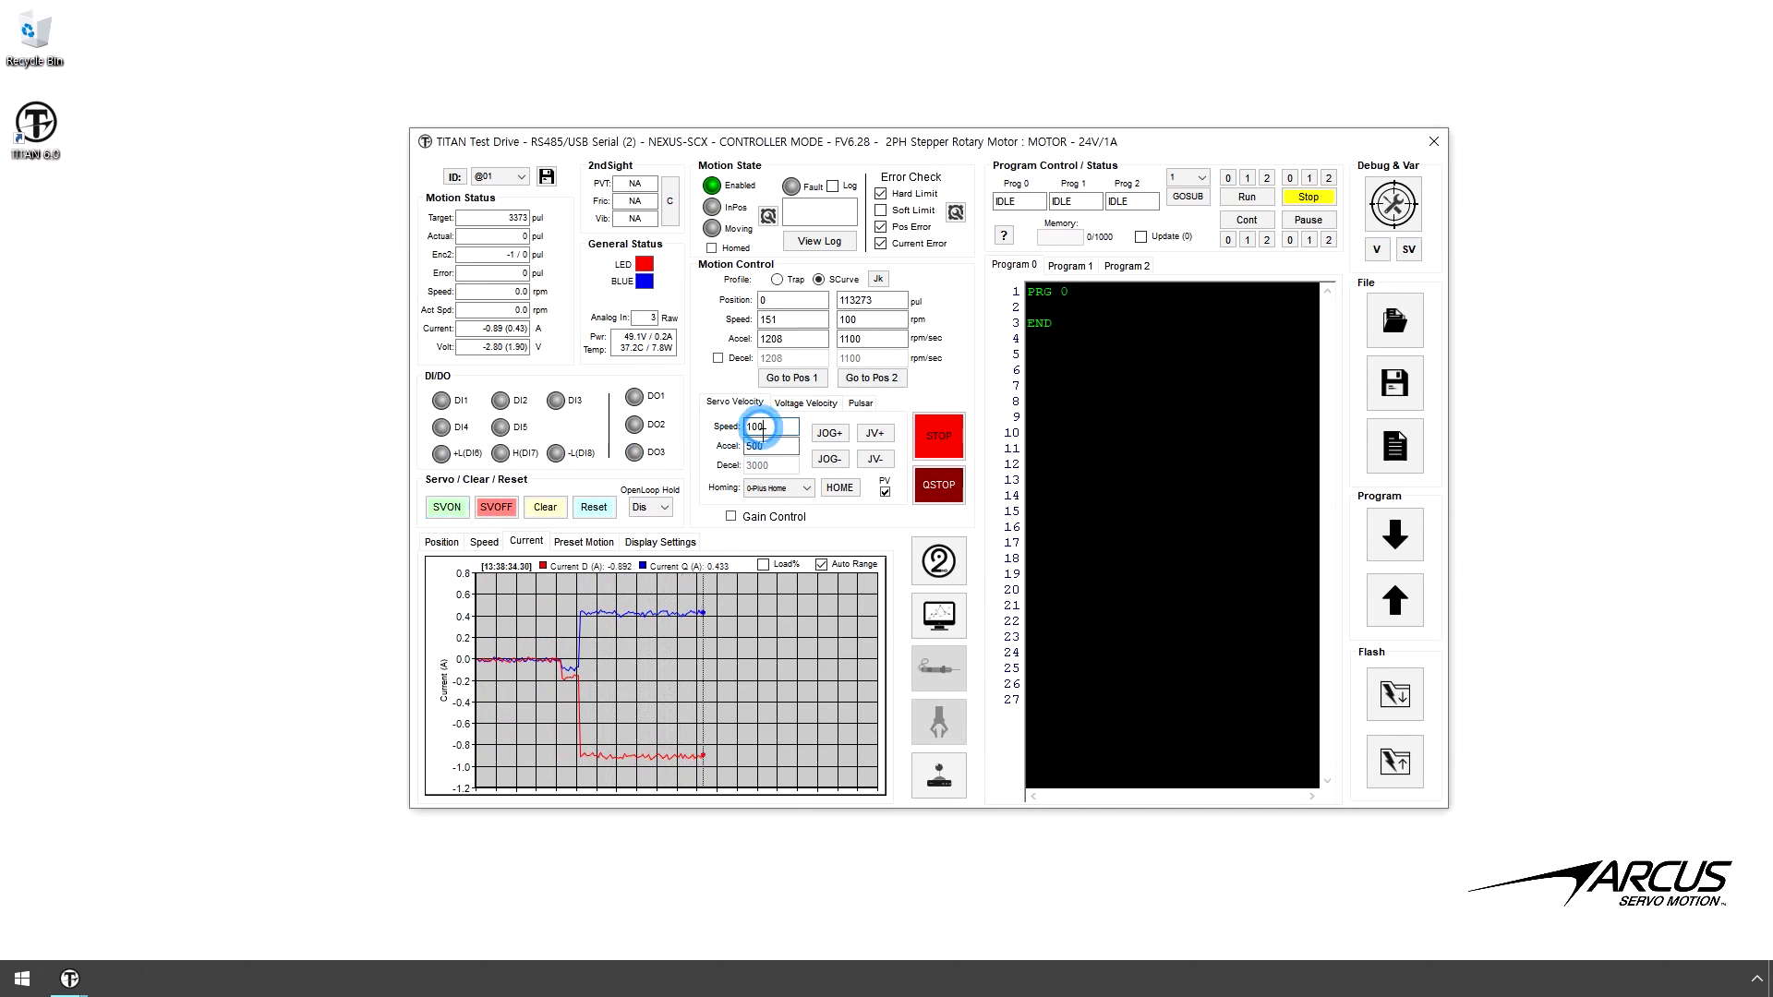
text(0.3)
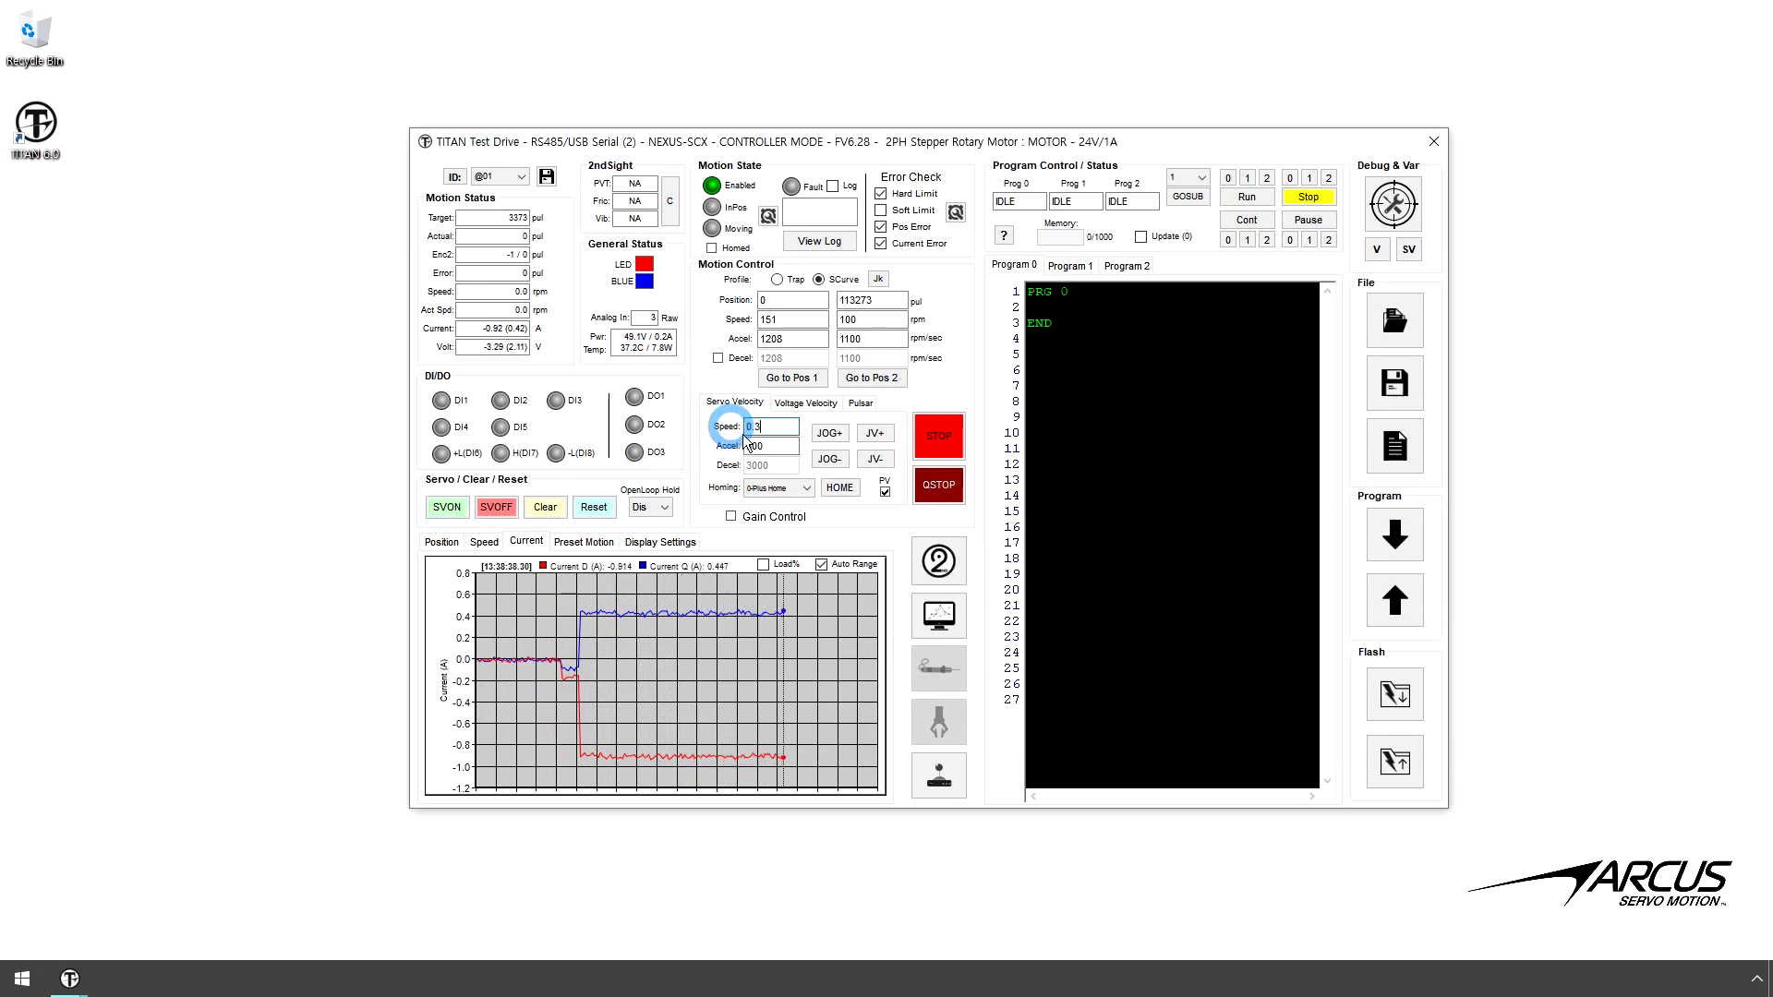
click(874, 441)
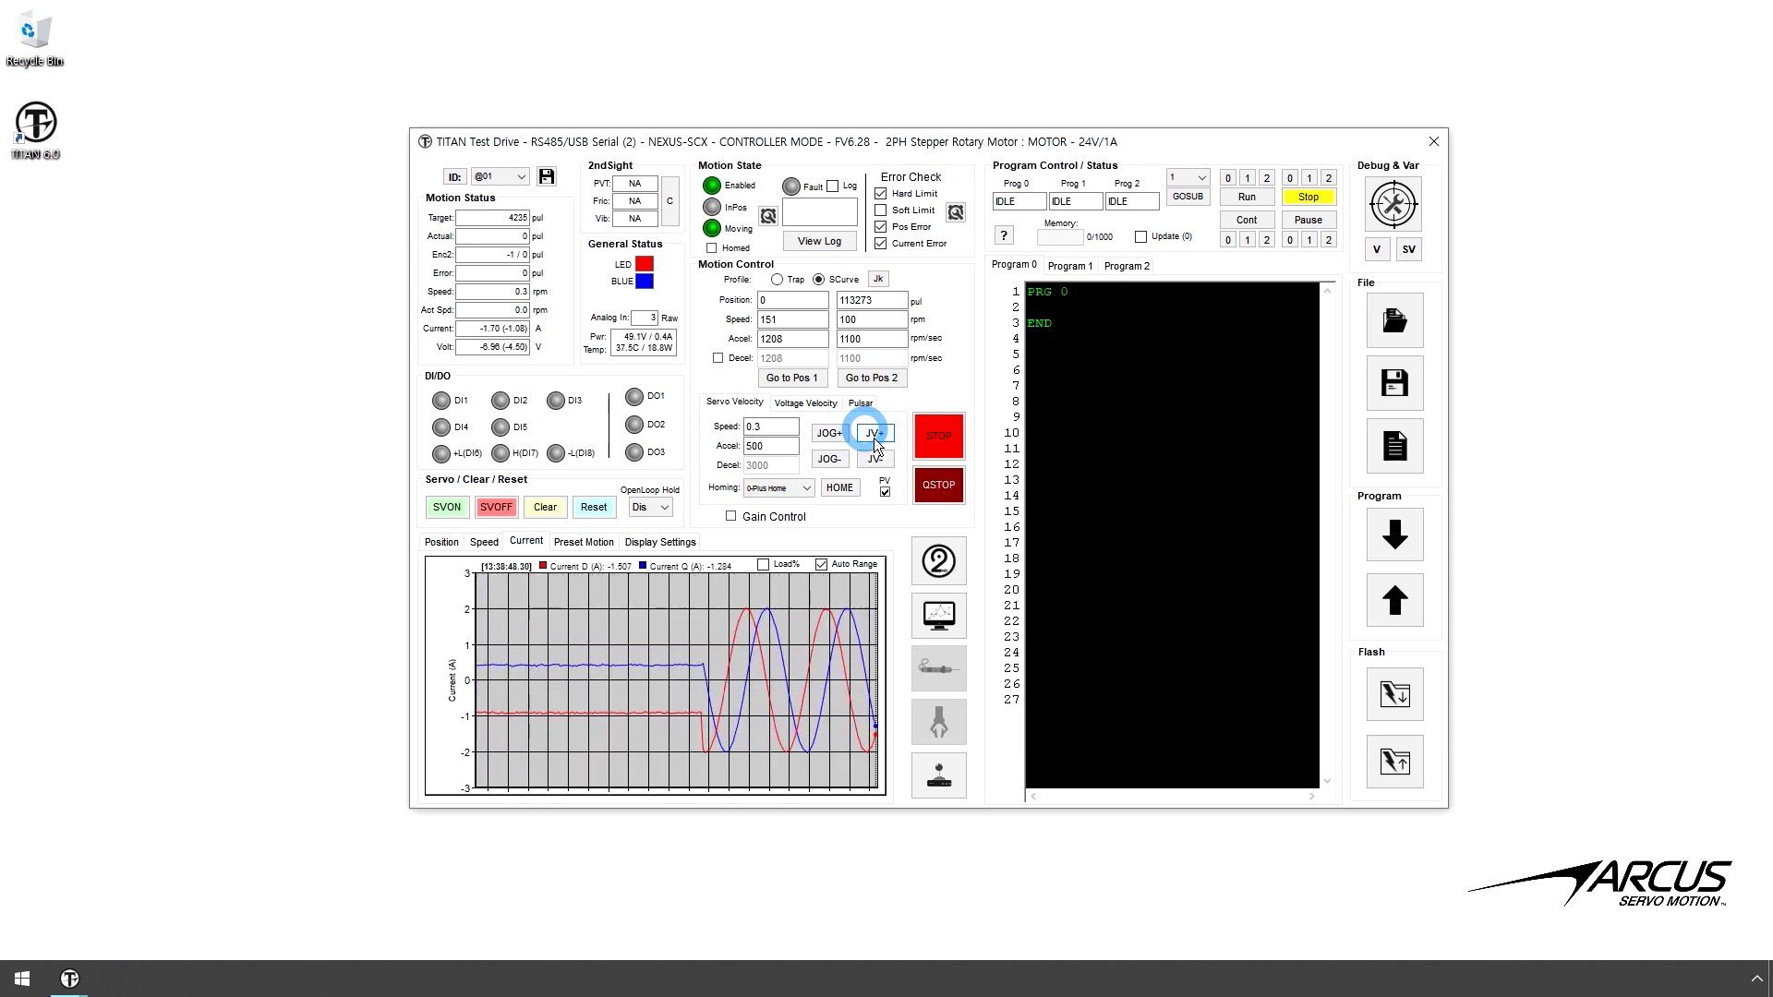
click(938, 436)
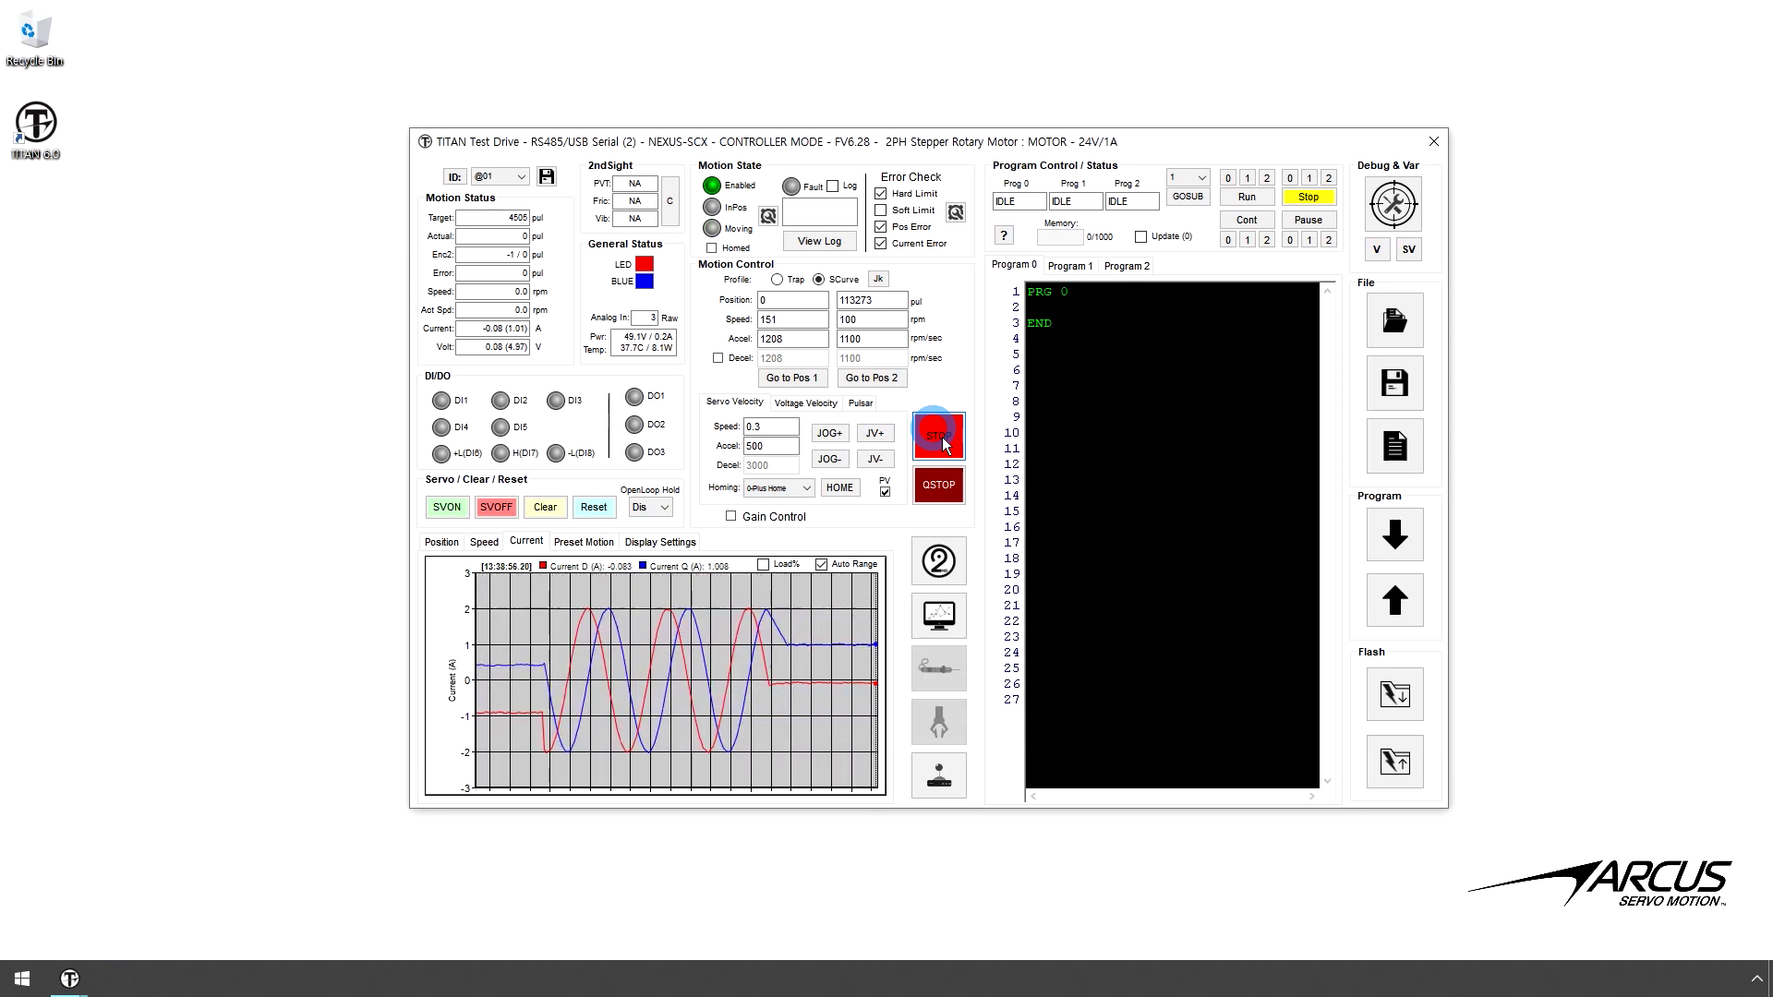
- Jog forward at speed 300 and acceleration 2500 with the Position plot shown, then stop
drag(802, 427, 716, 434)
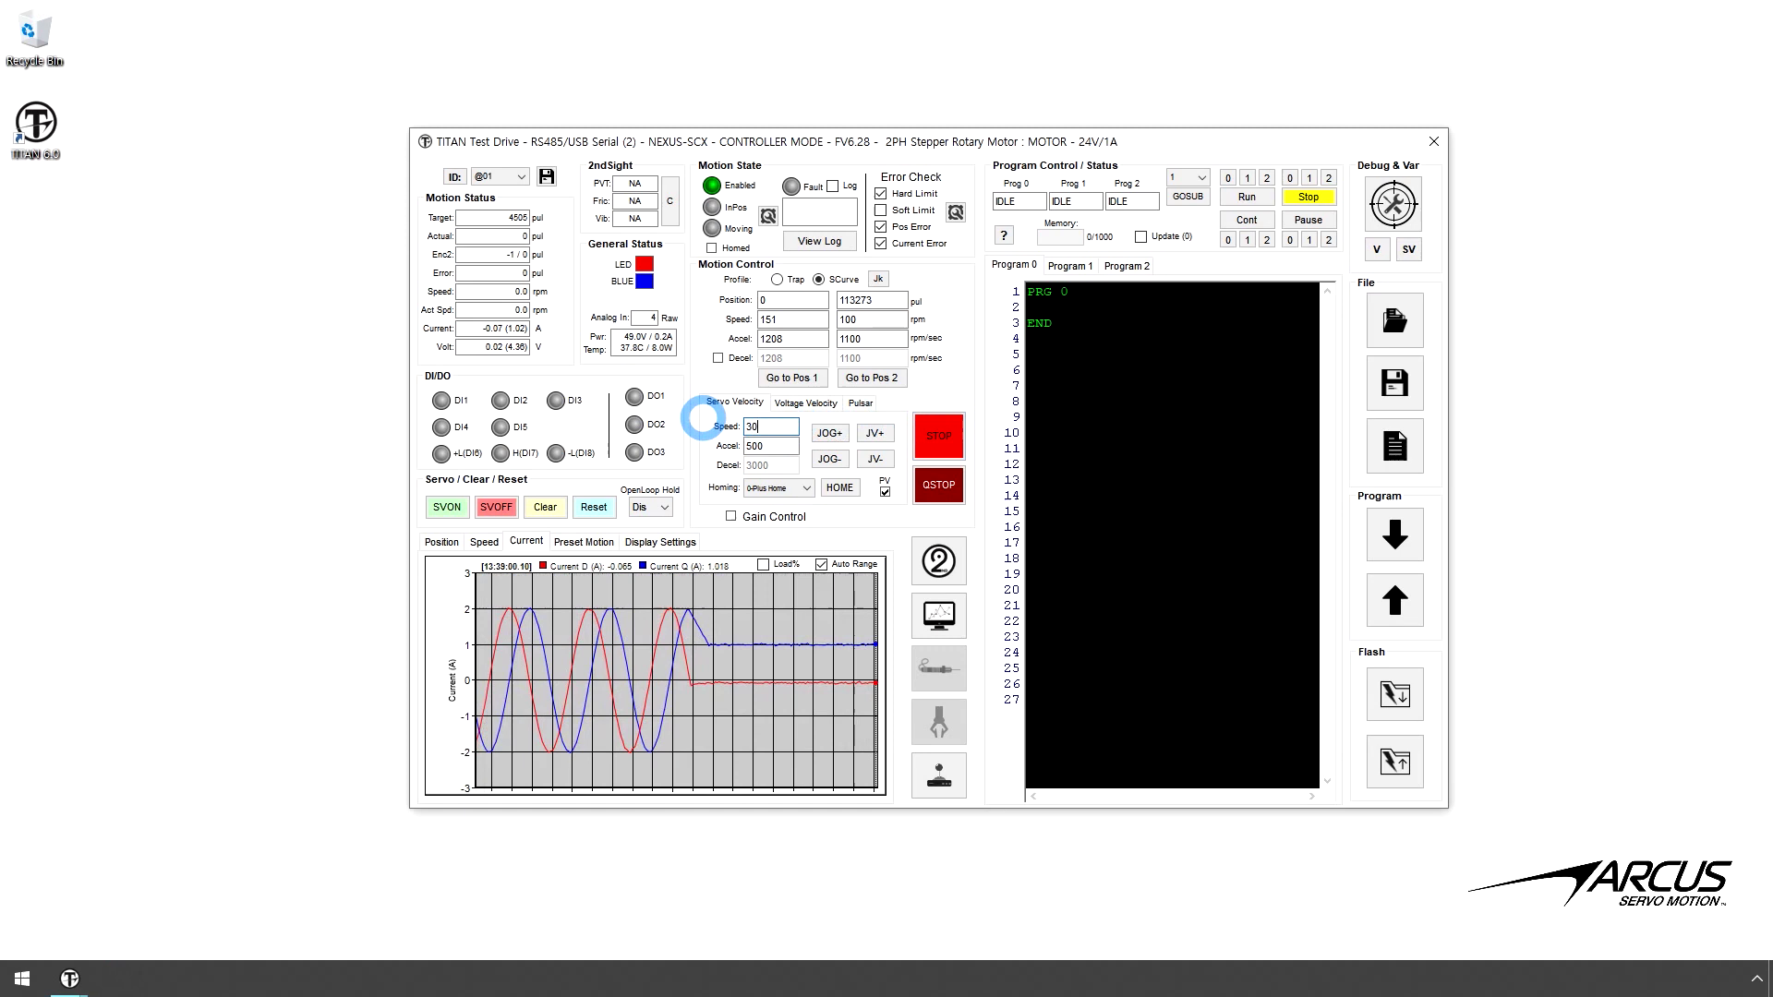
double_click(774, 446)
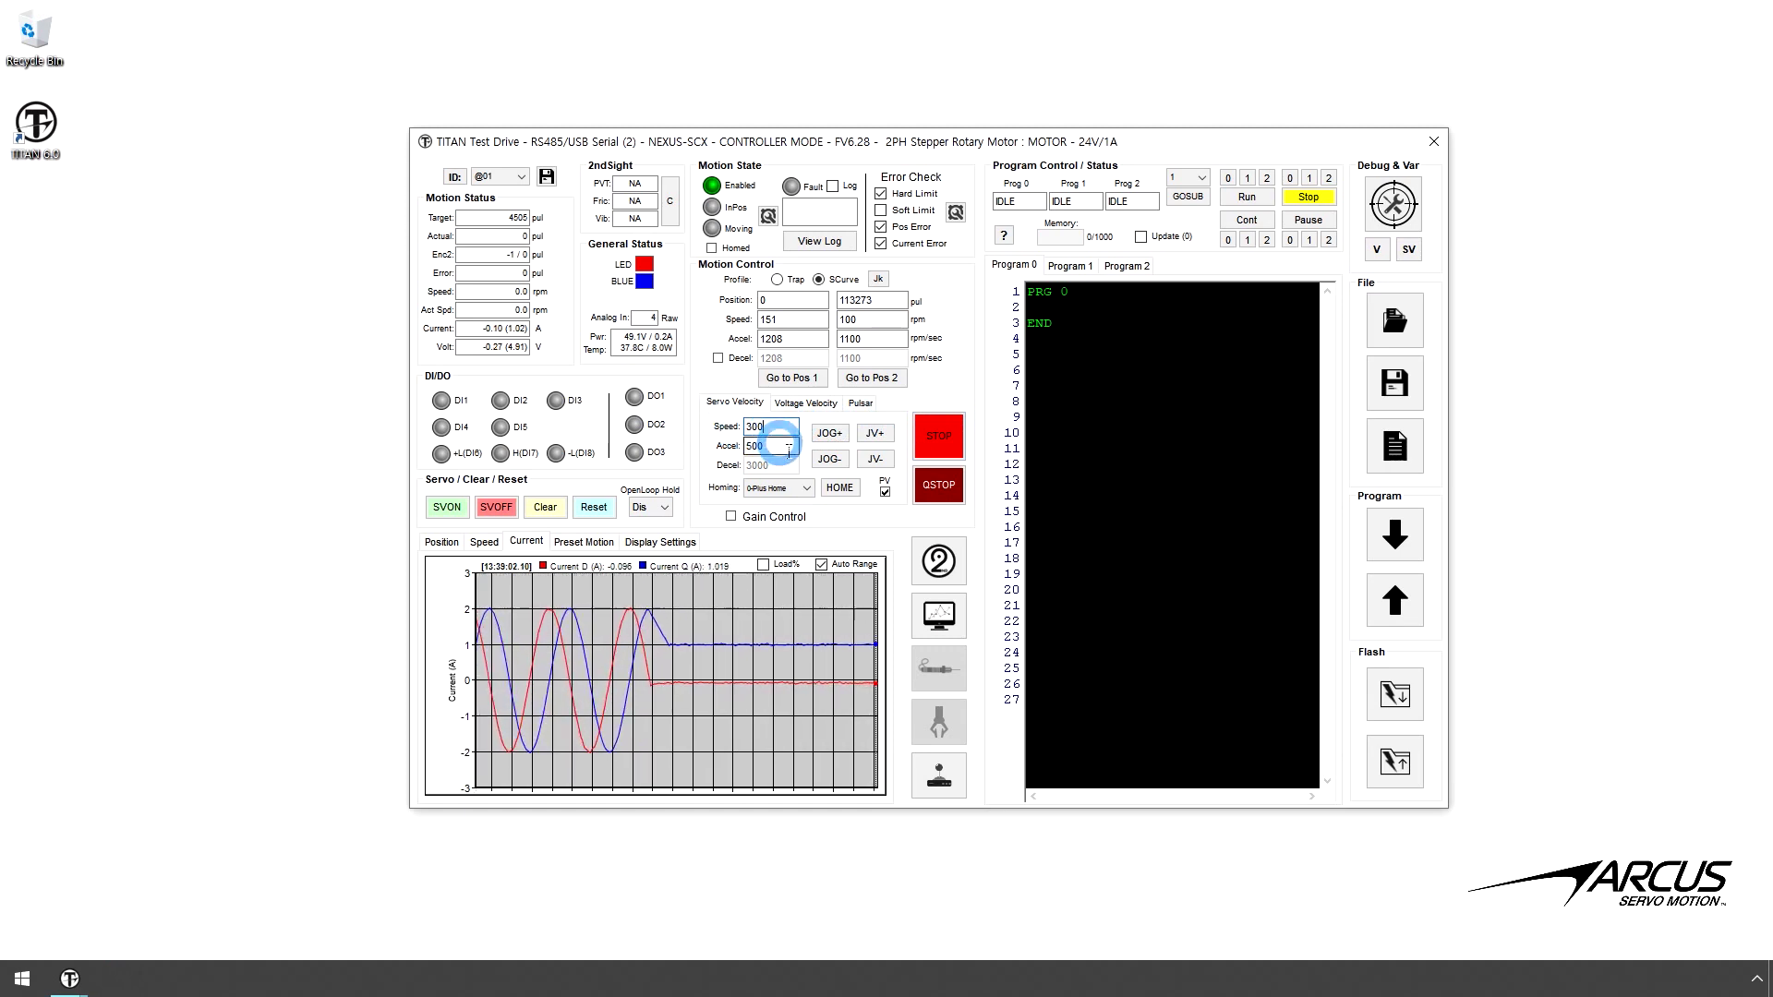
text(2)
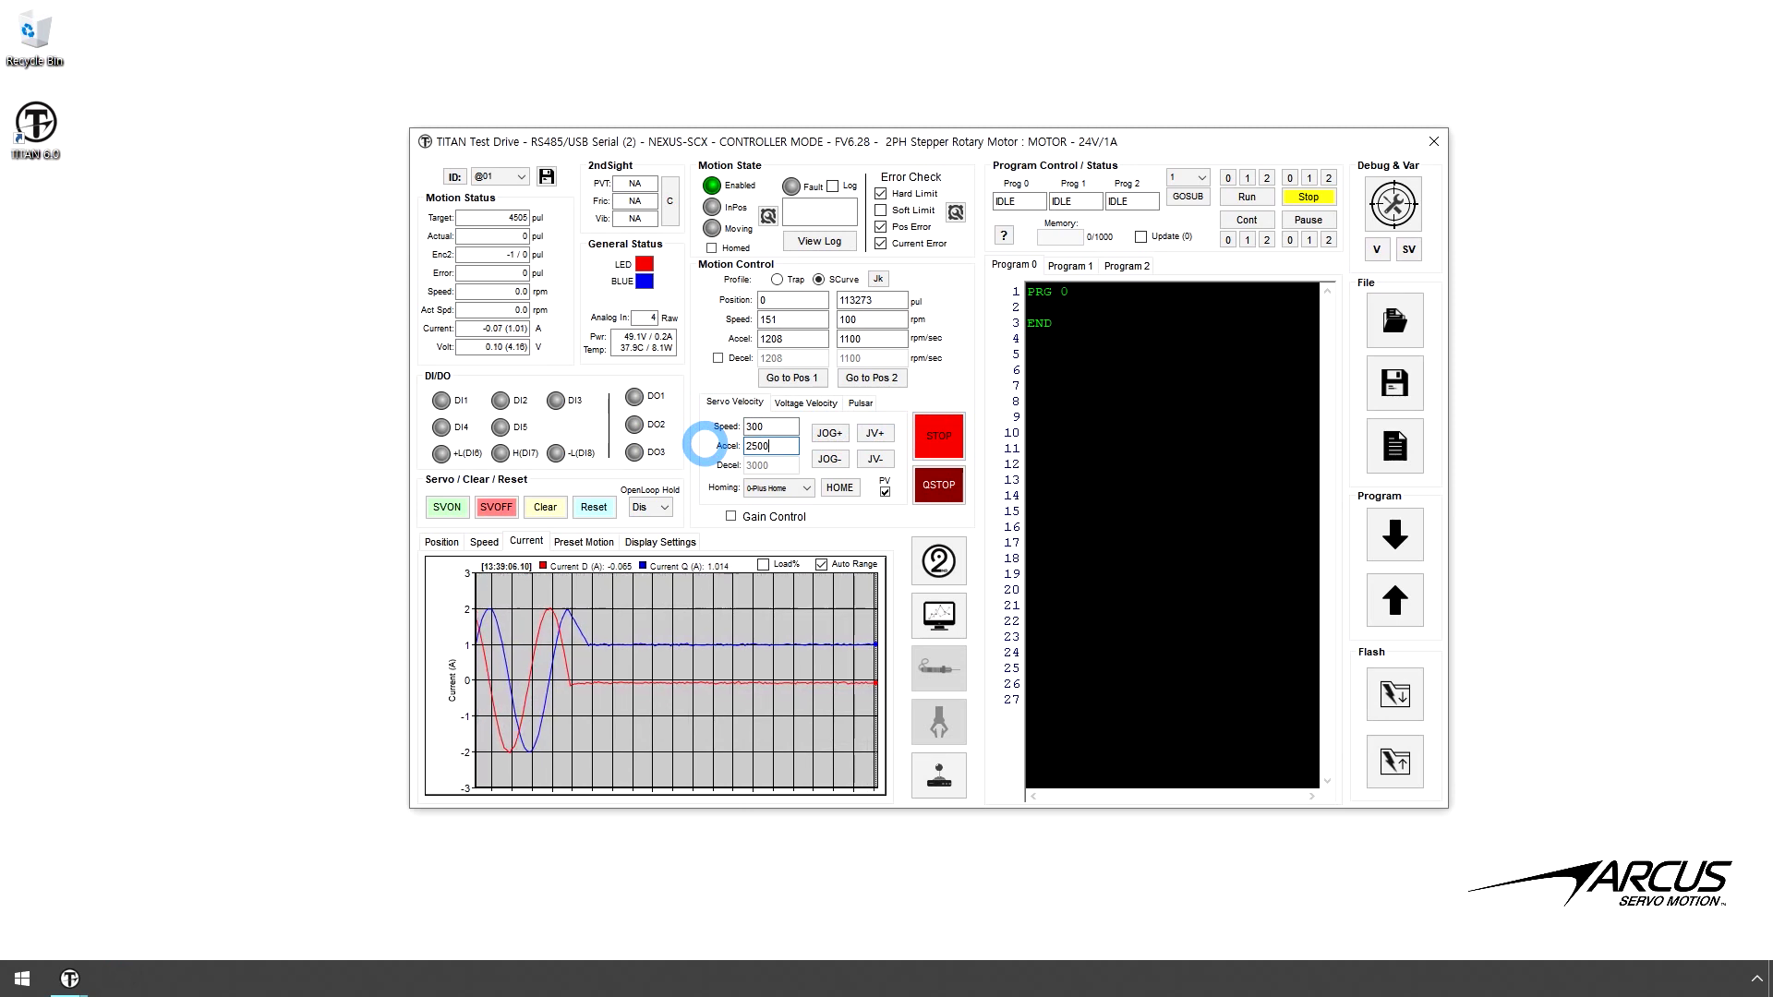
click(833, 438)
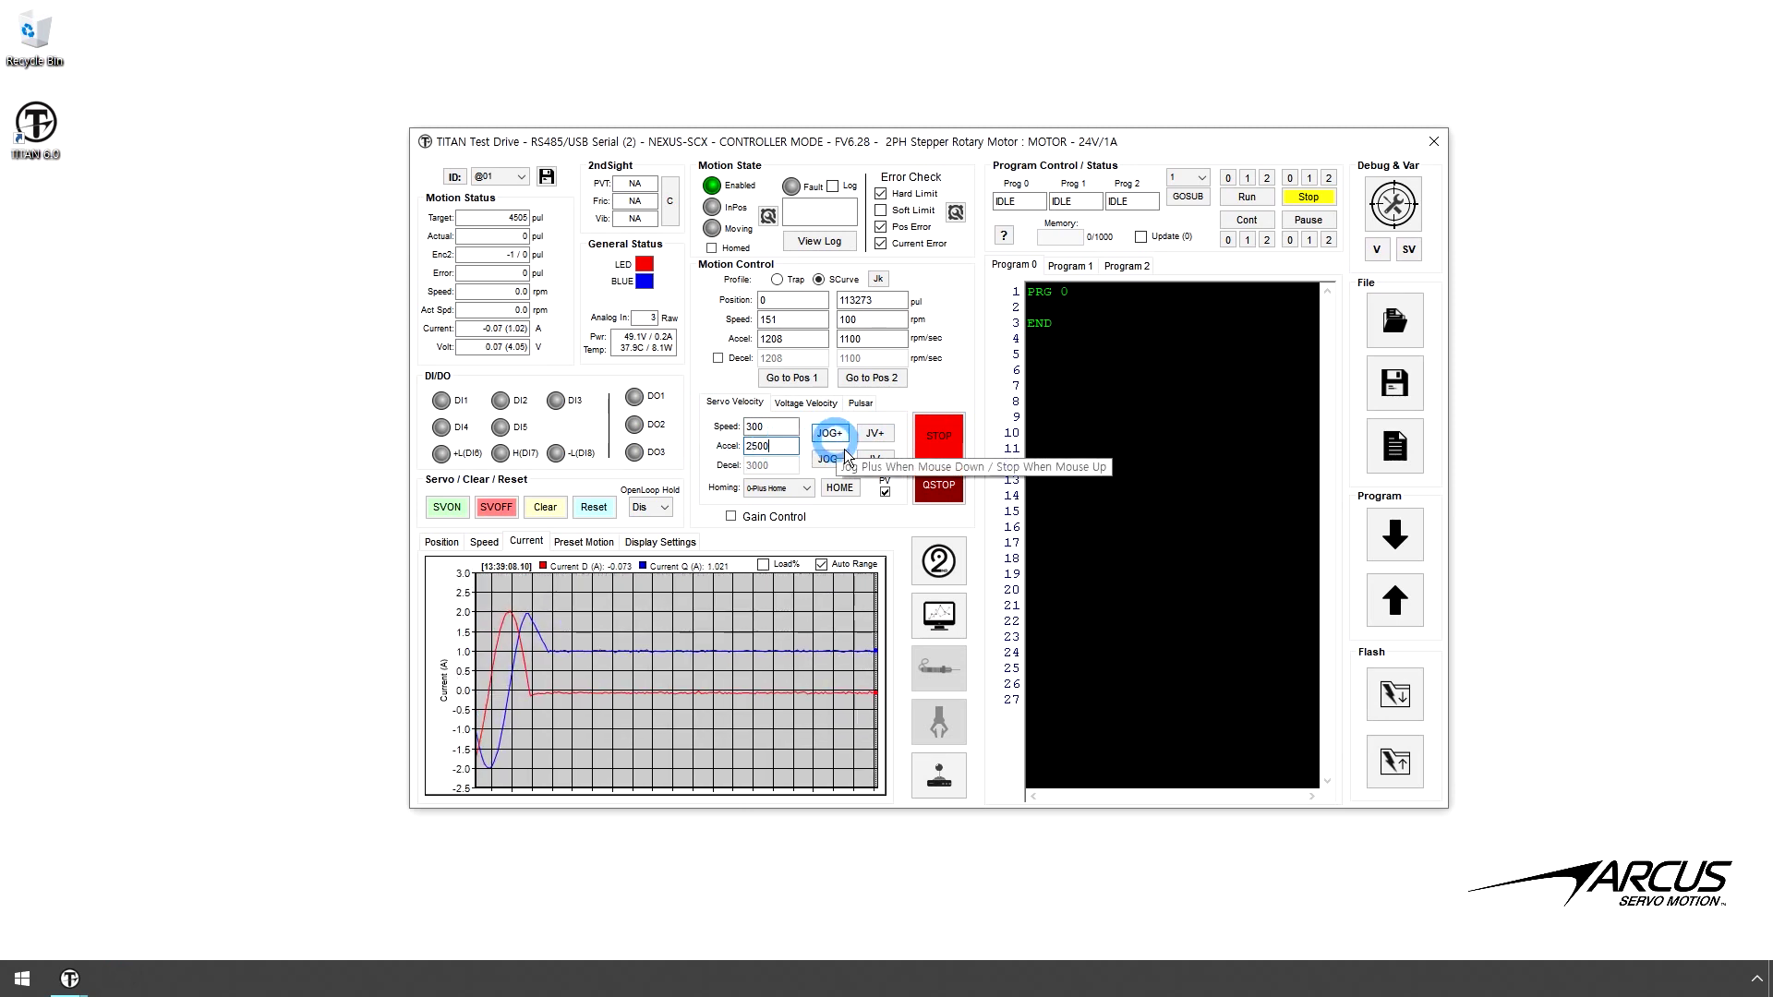
click(646, 508)
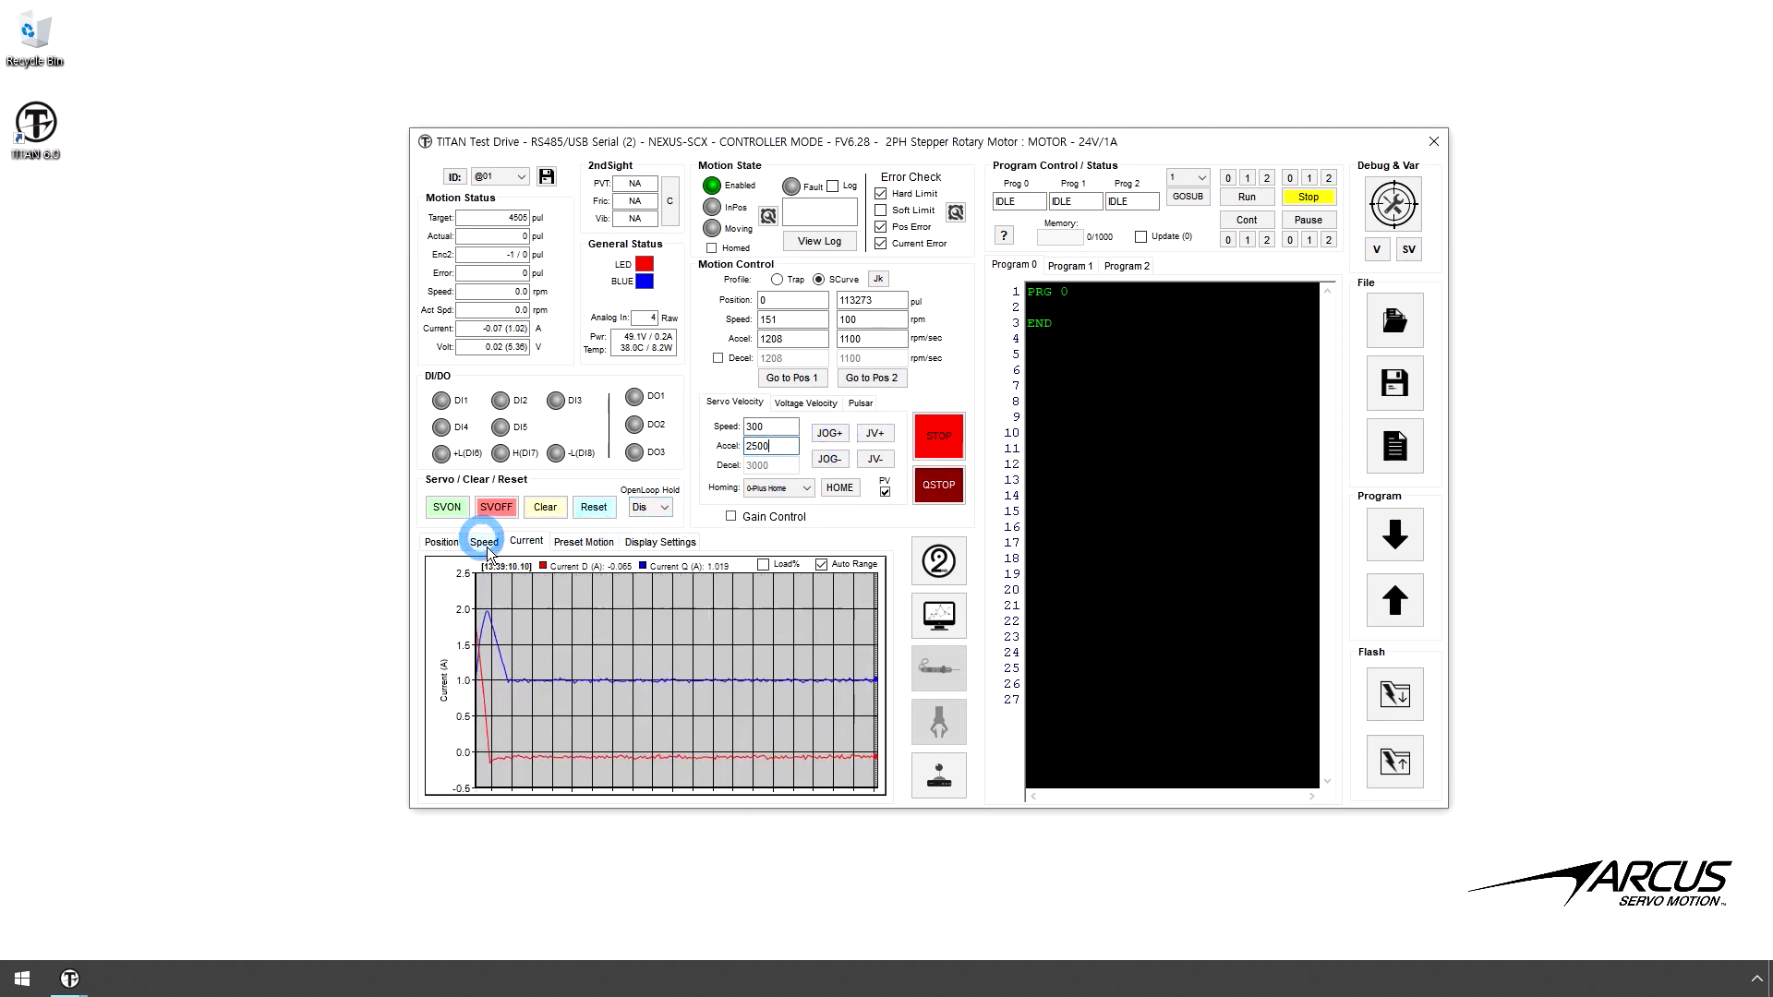
click(441, 544)
click(879, 434)
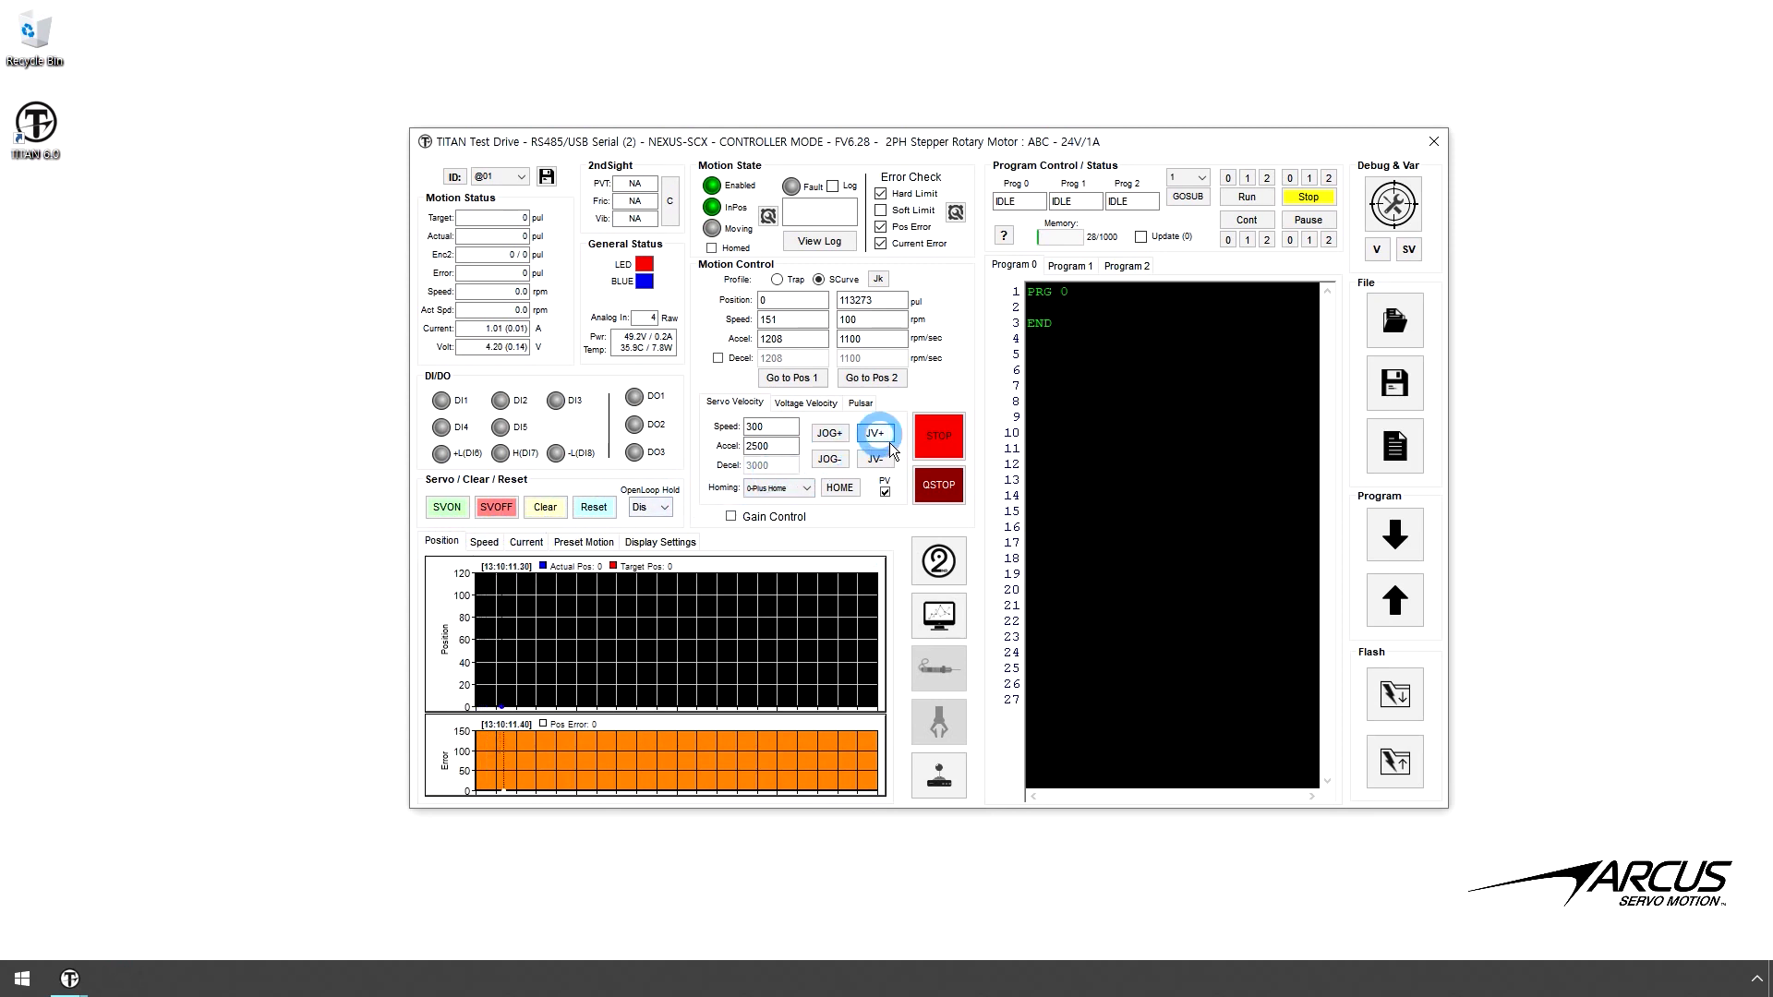
click(894, 450)
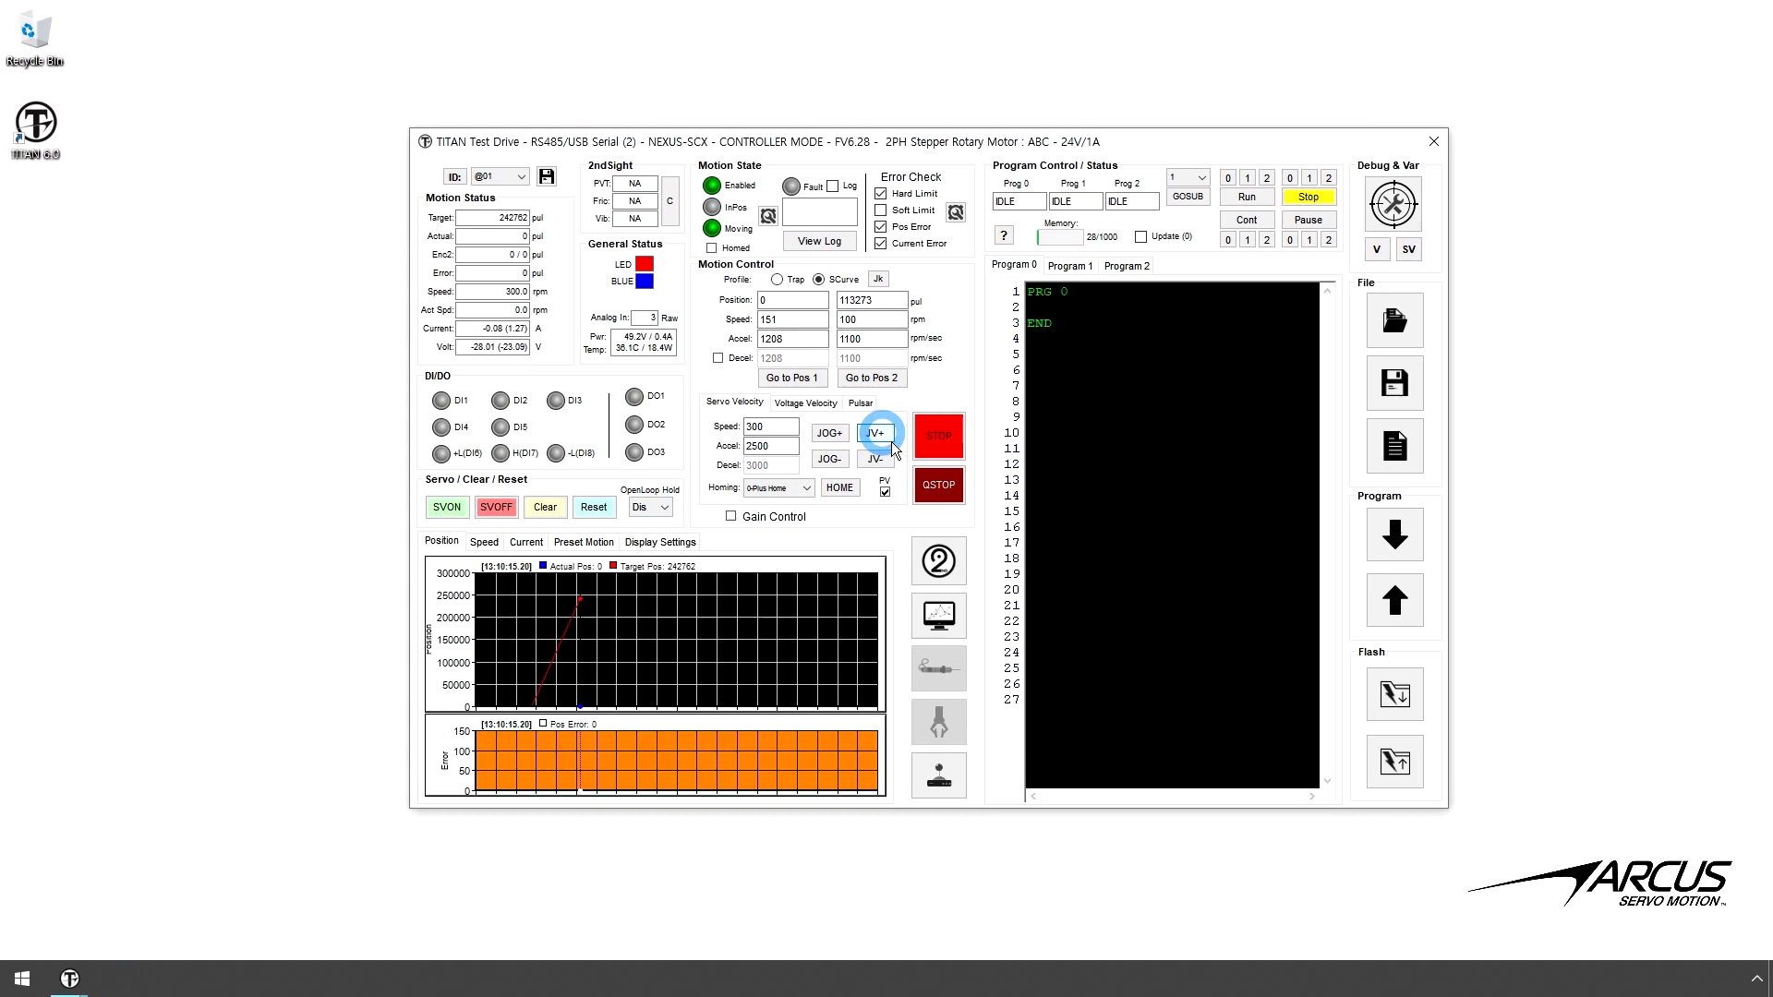
click(954, 452)
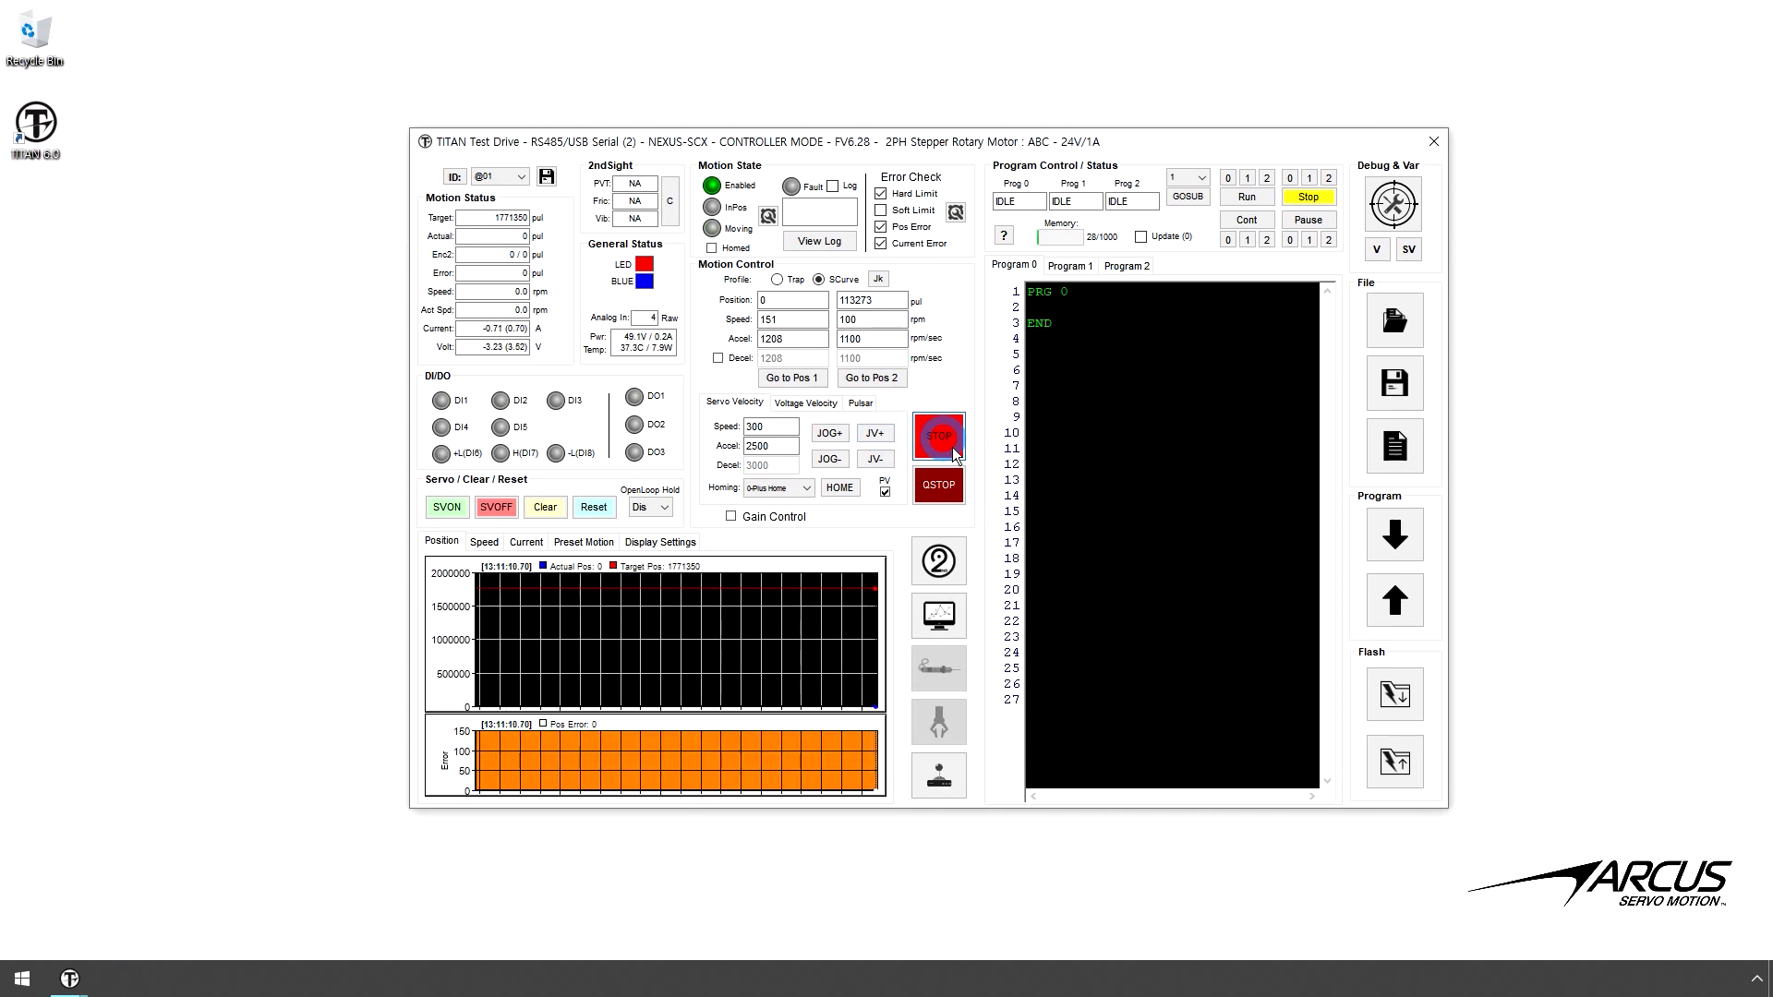
- Upload the current gains, set P Gain 50 and I Gain 300, and download them
click(786, 517)
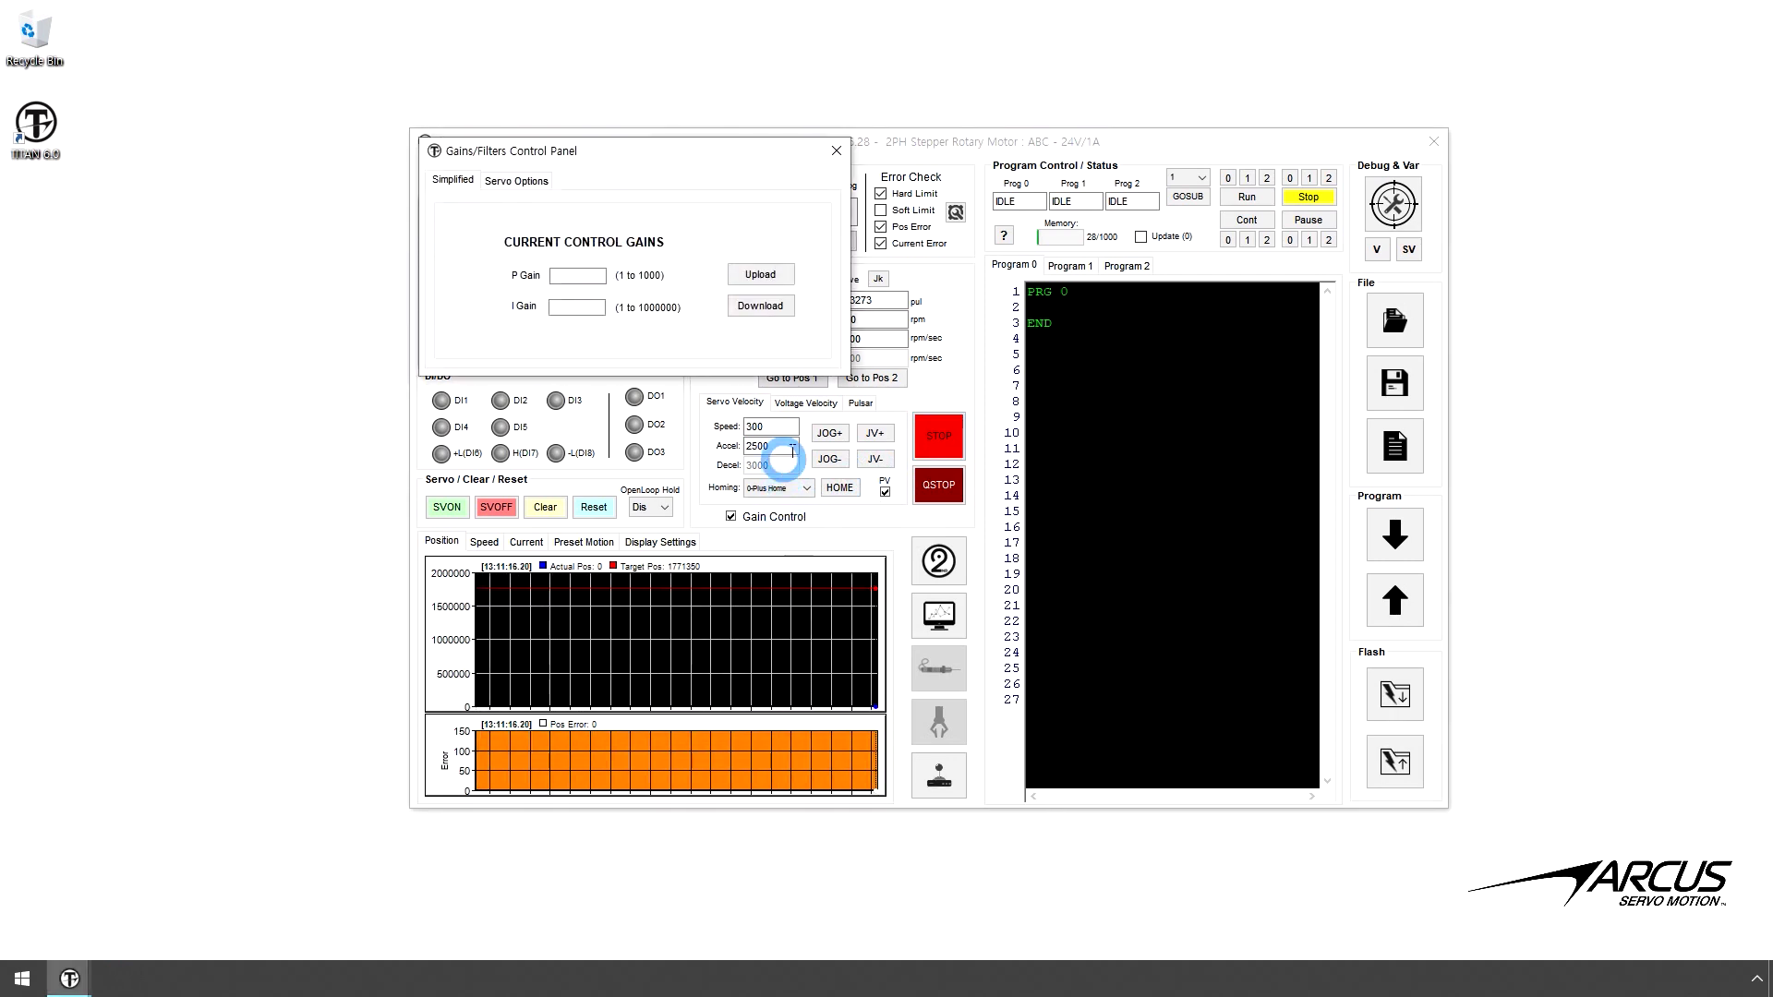
click(780, 279)
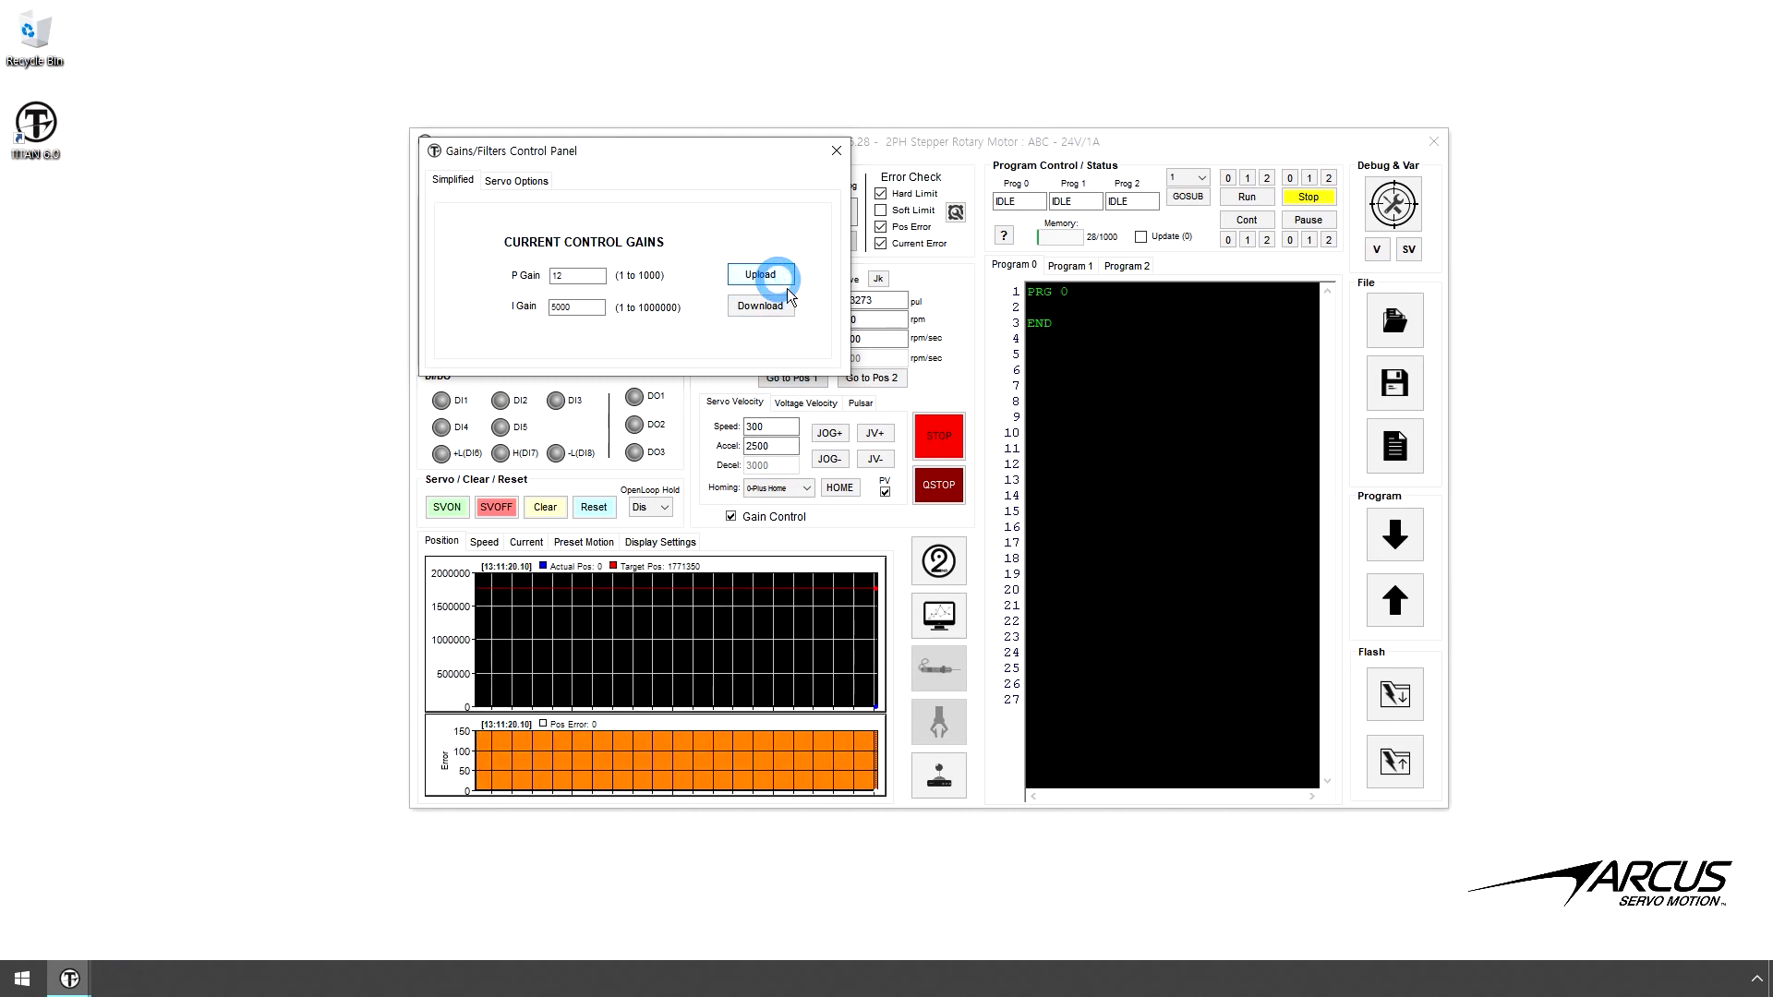
double_click(554, 277)
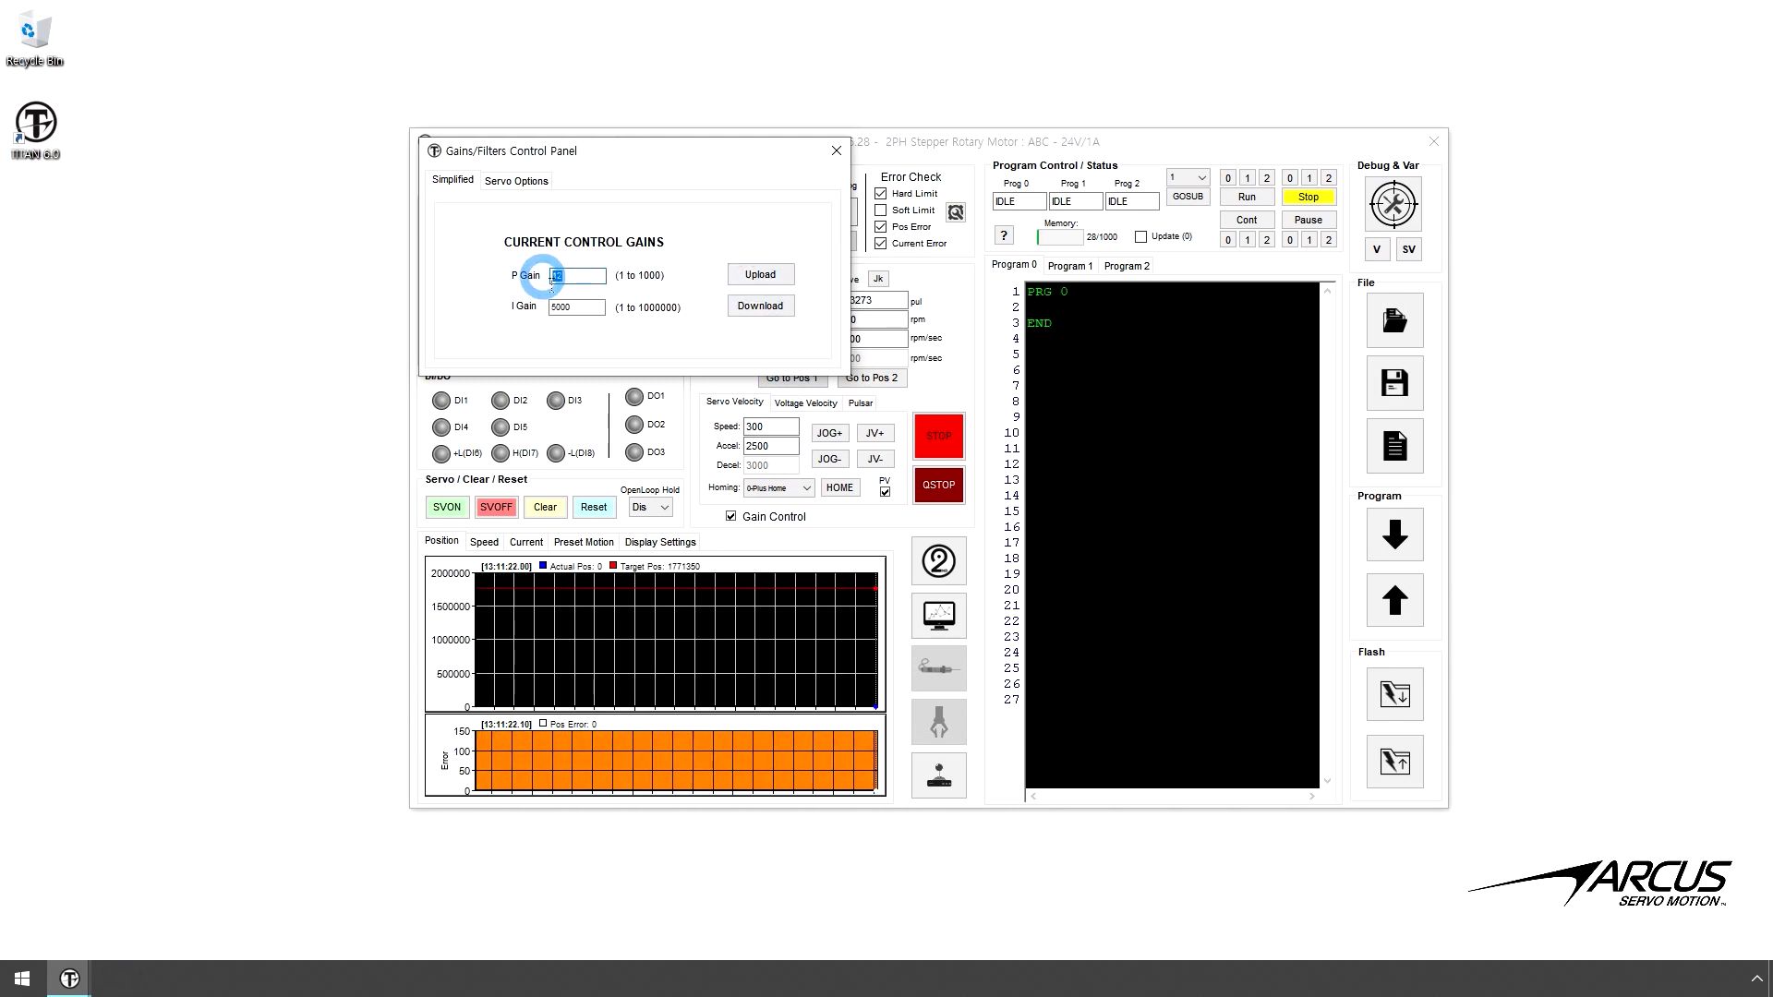
text(50)
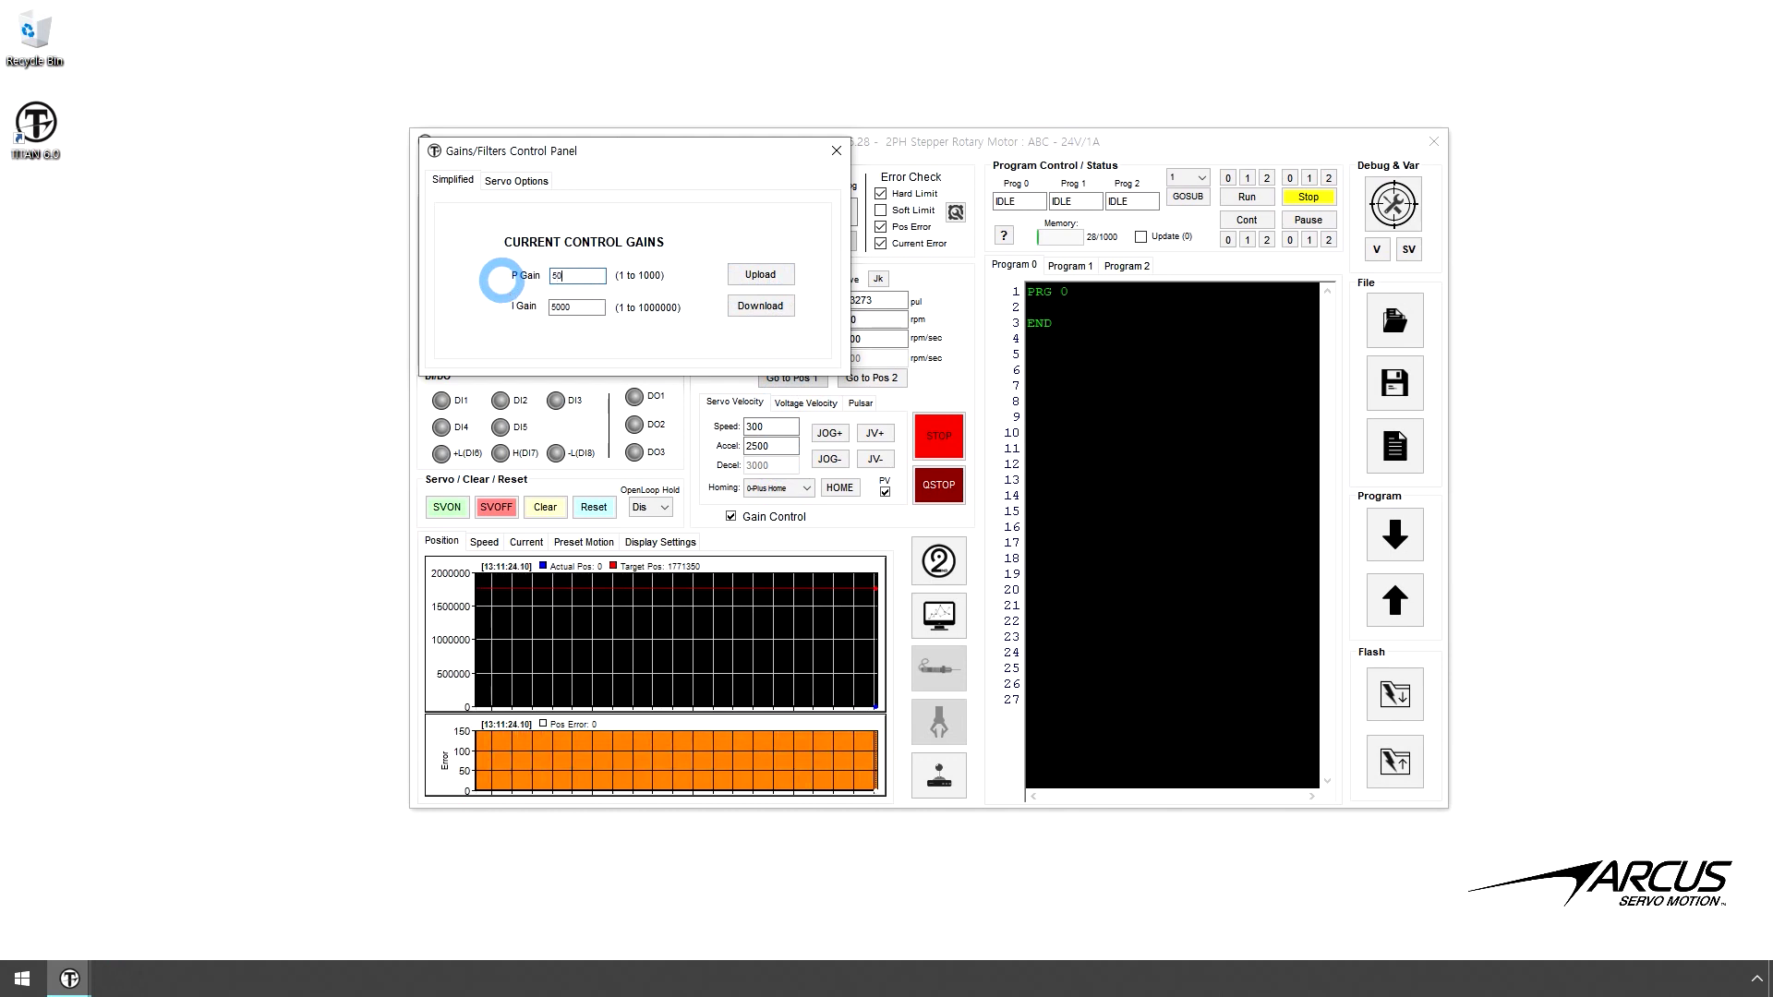
double_click(565, 308)
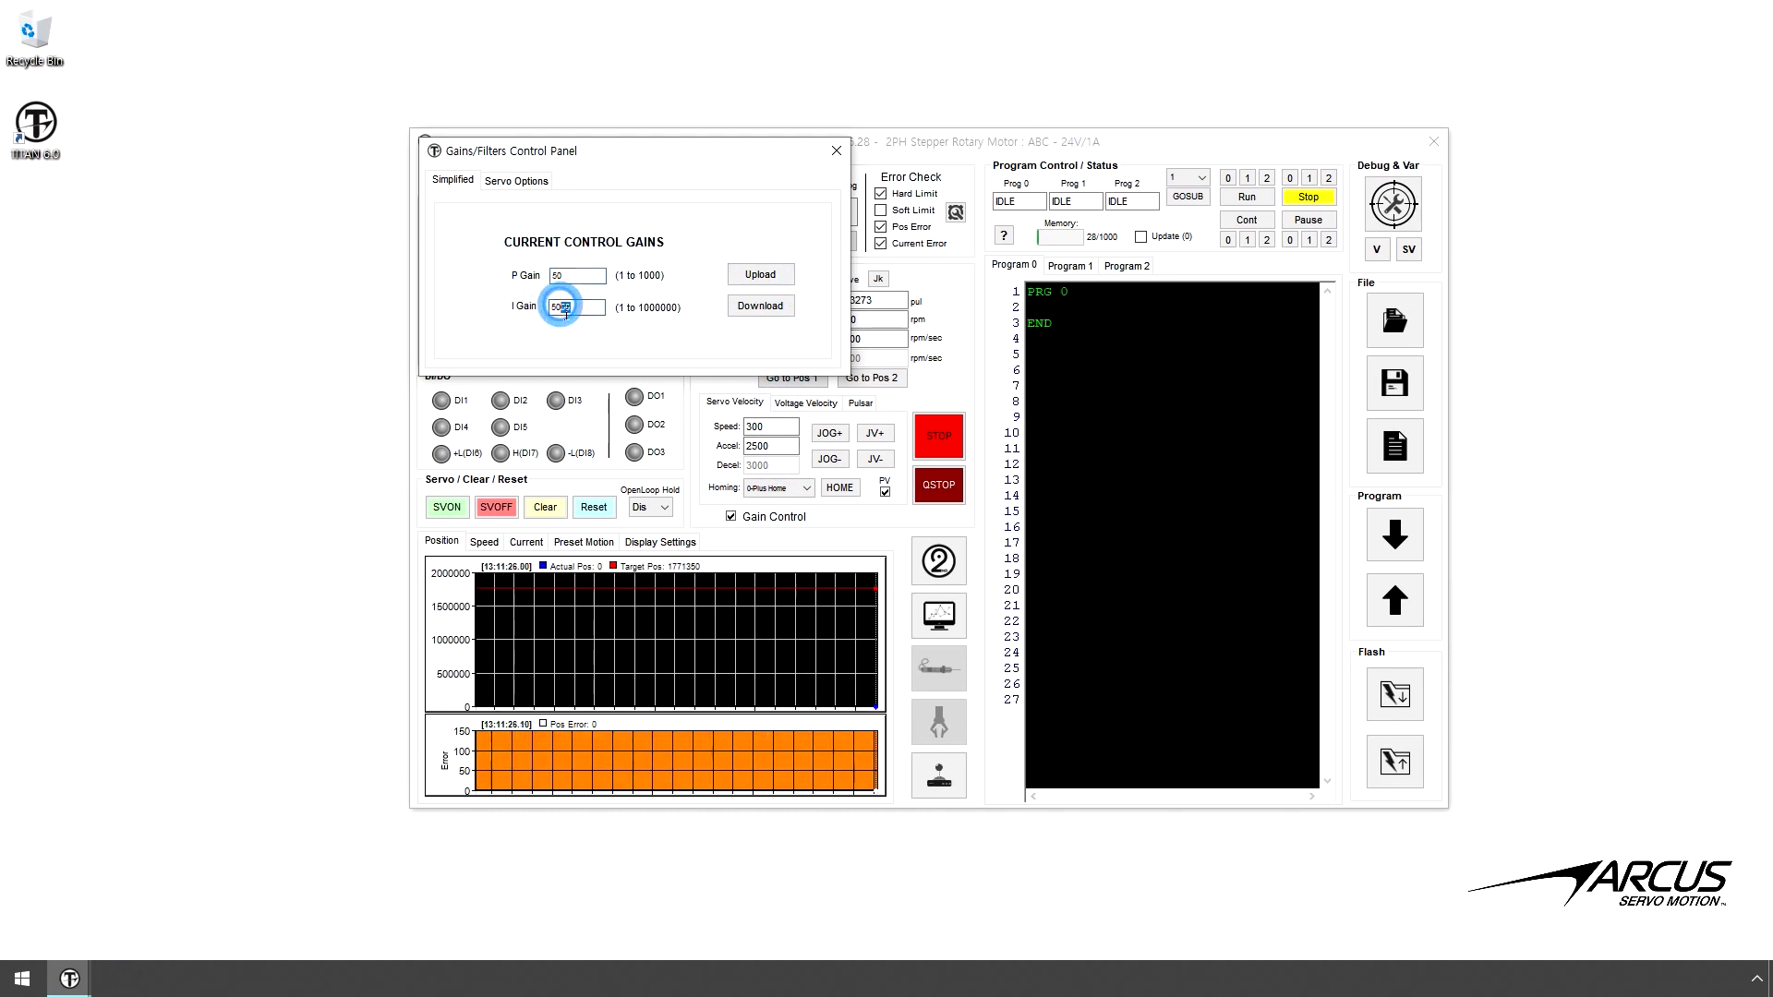
text(300)
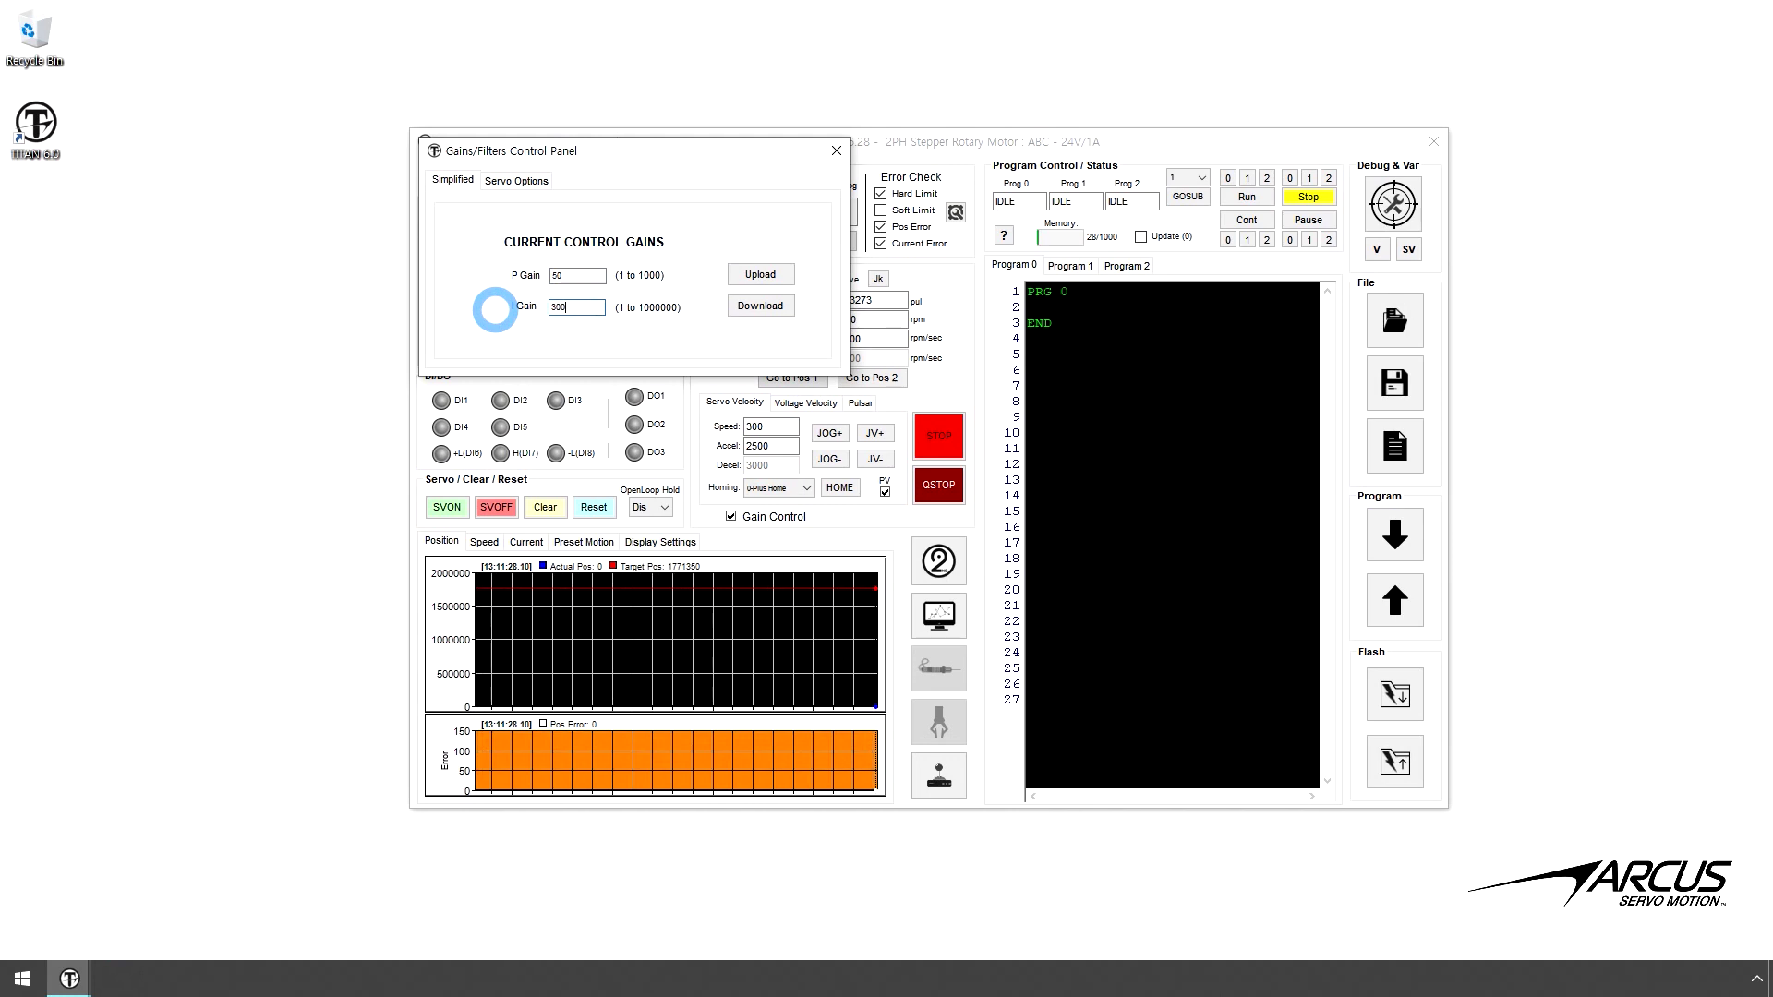
click(745, 308)
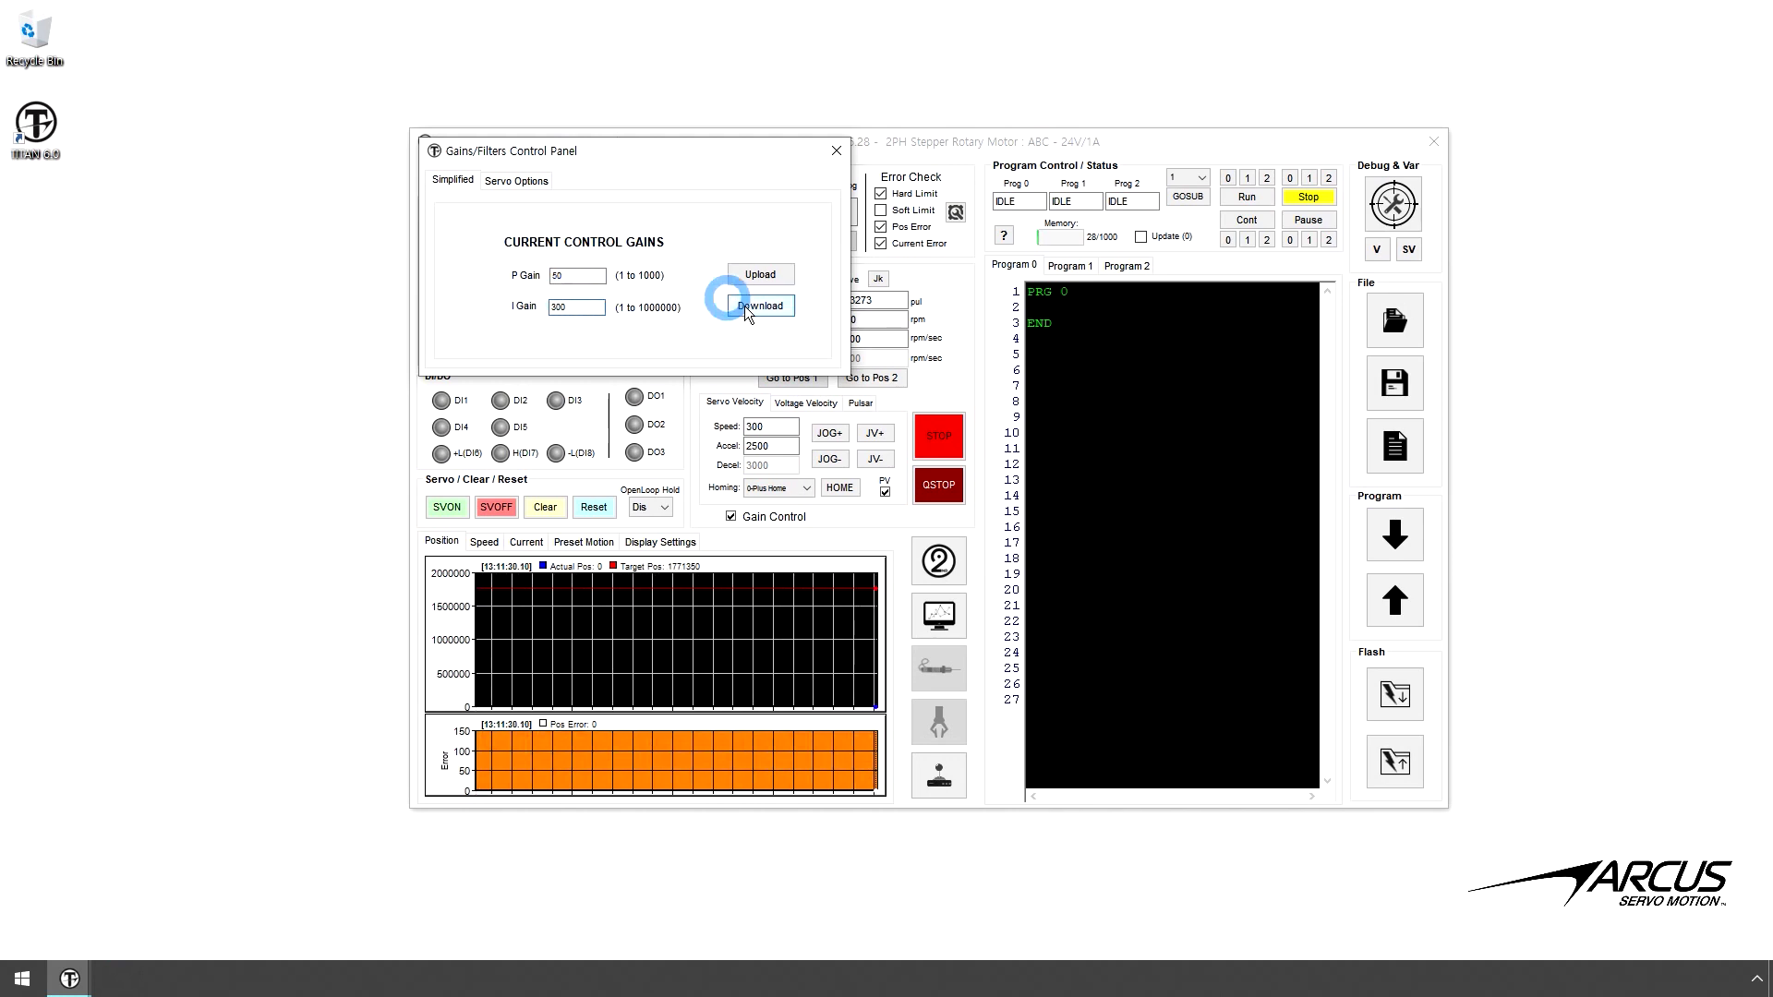
click(842, 162)
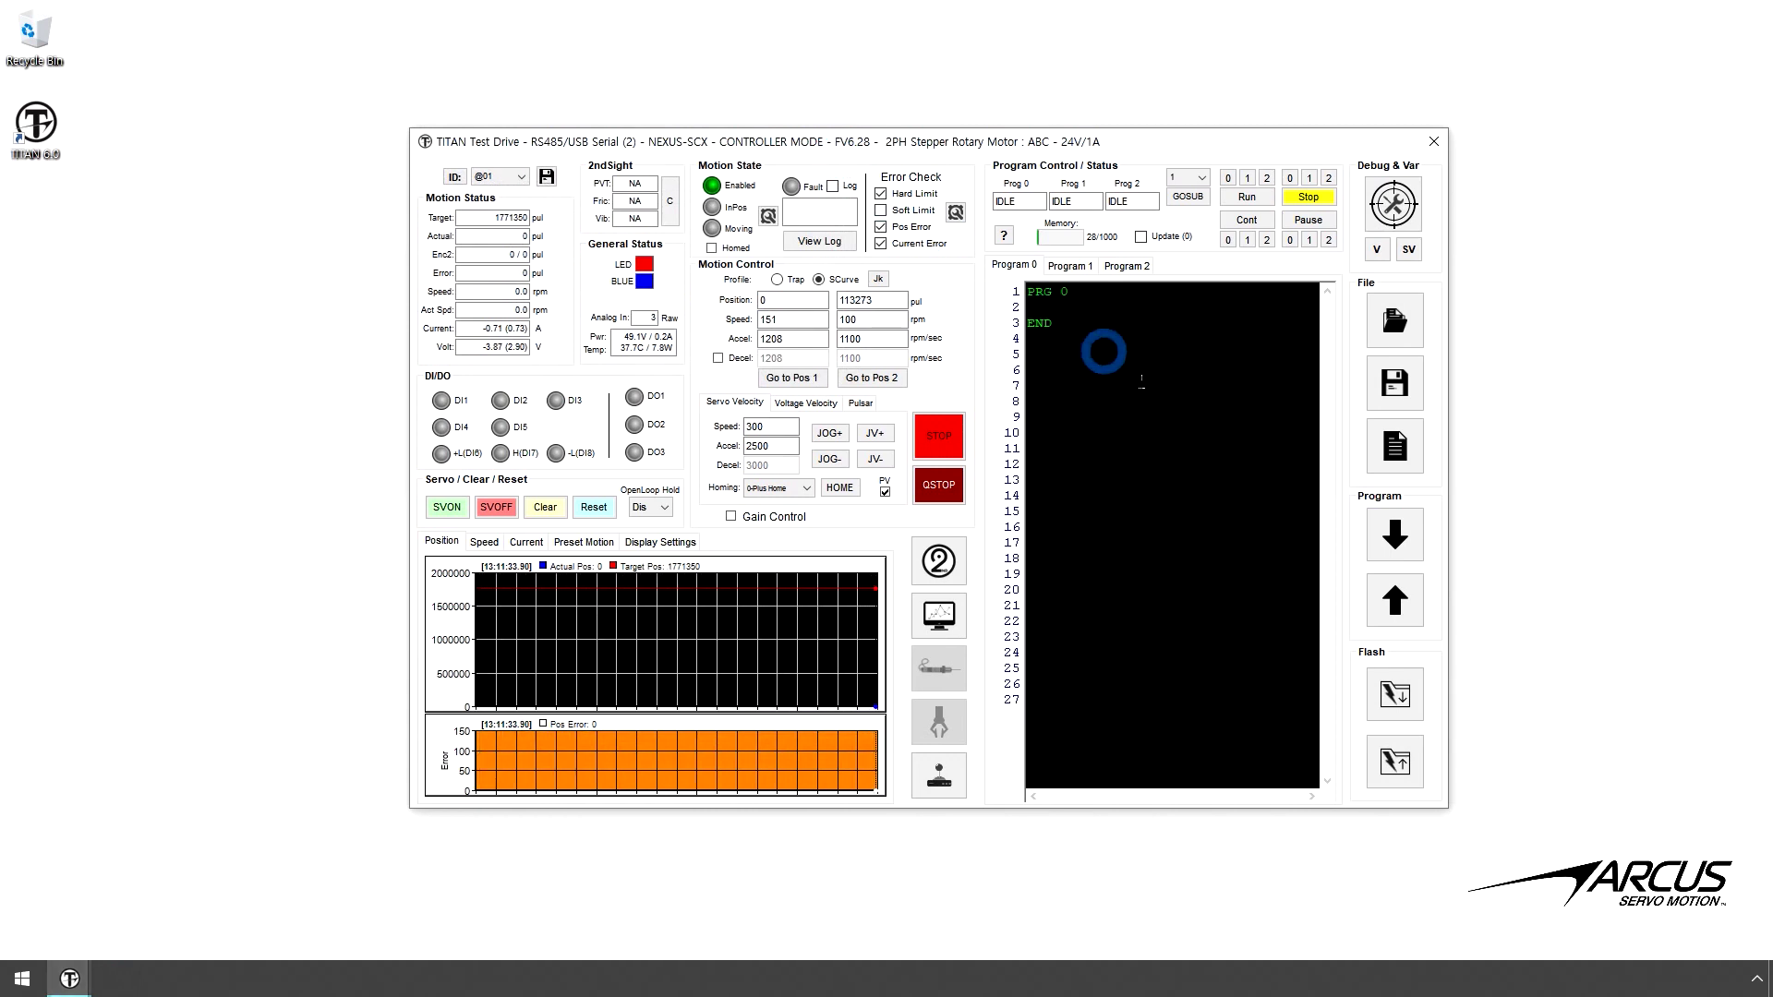
- Upload and decompile the drive's X-80000/X80000 loop program into Program 0
click(1398, 605)
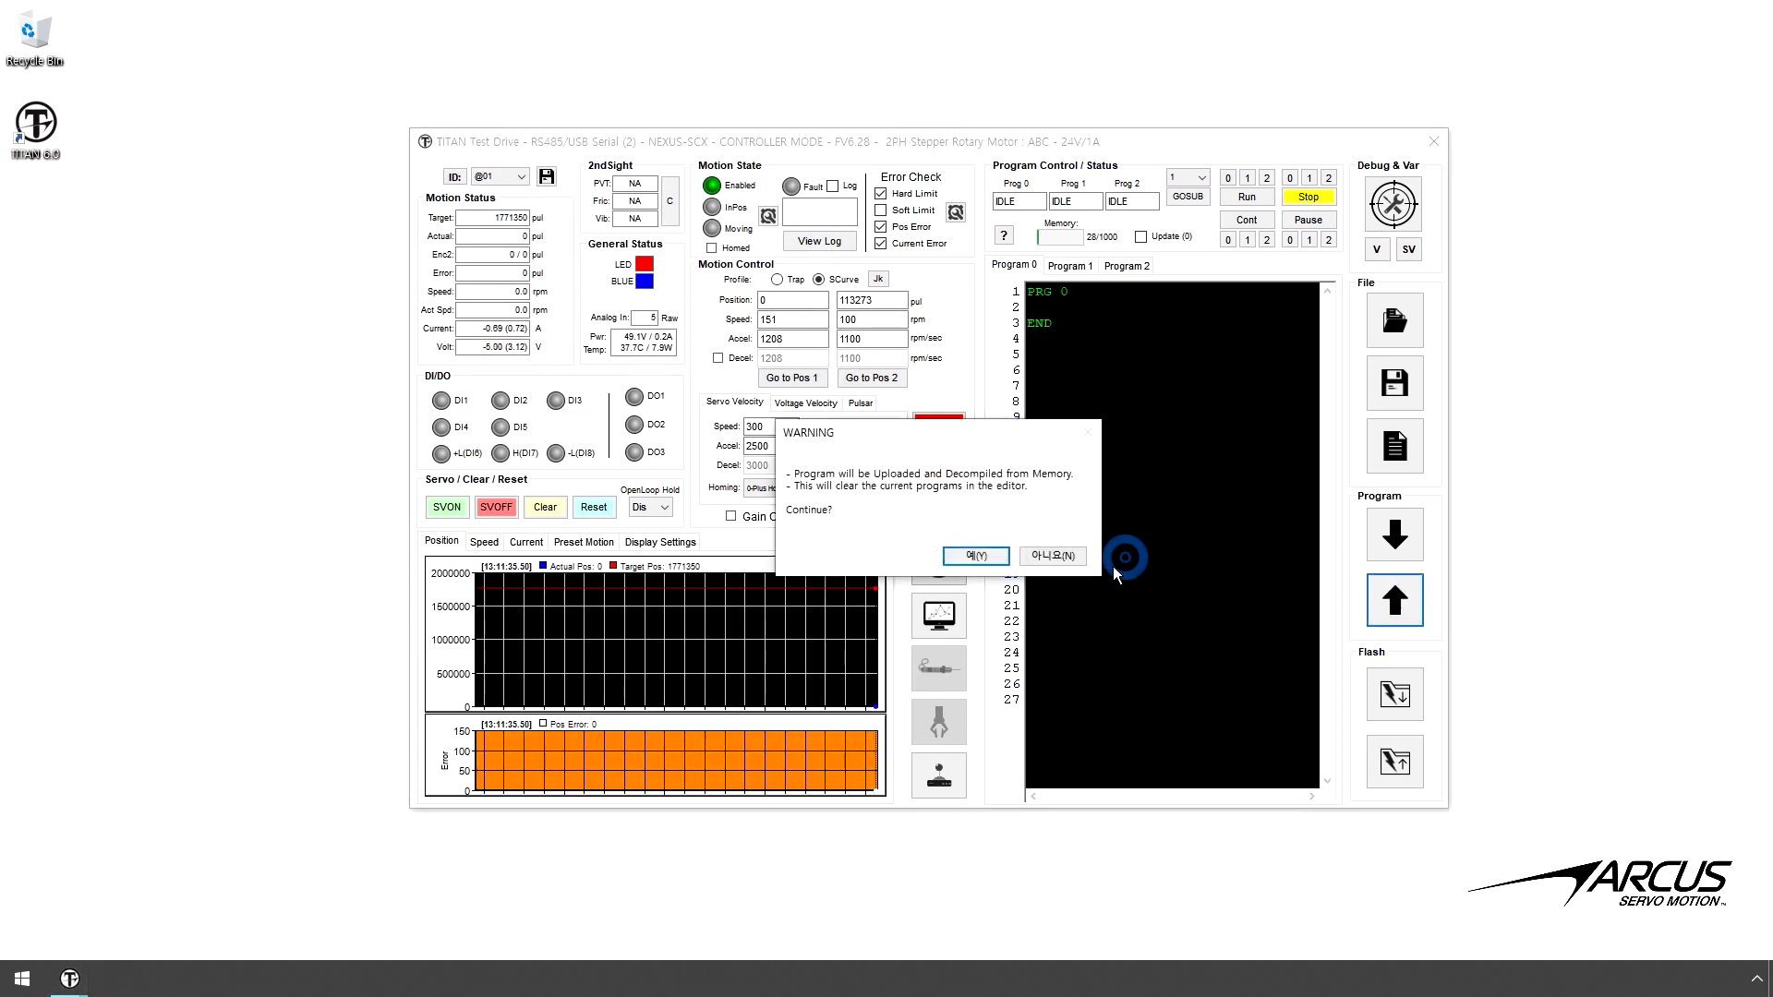
click(996, 558)
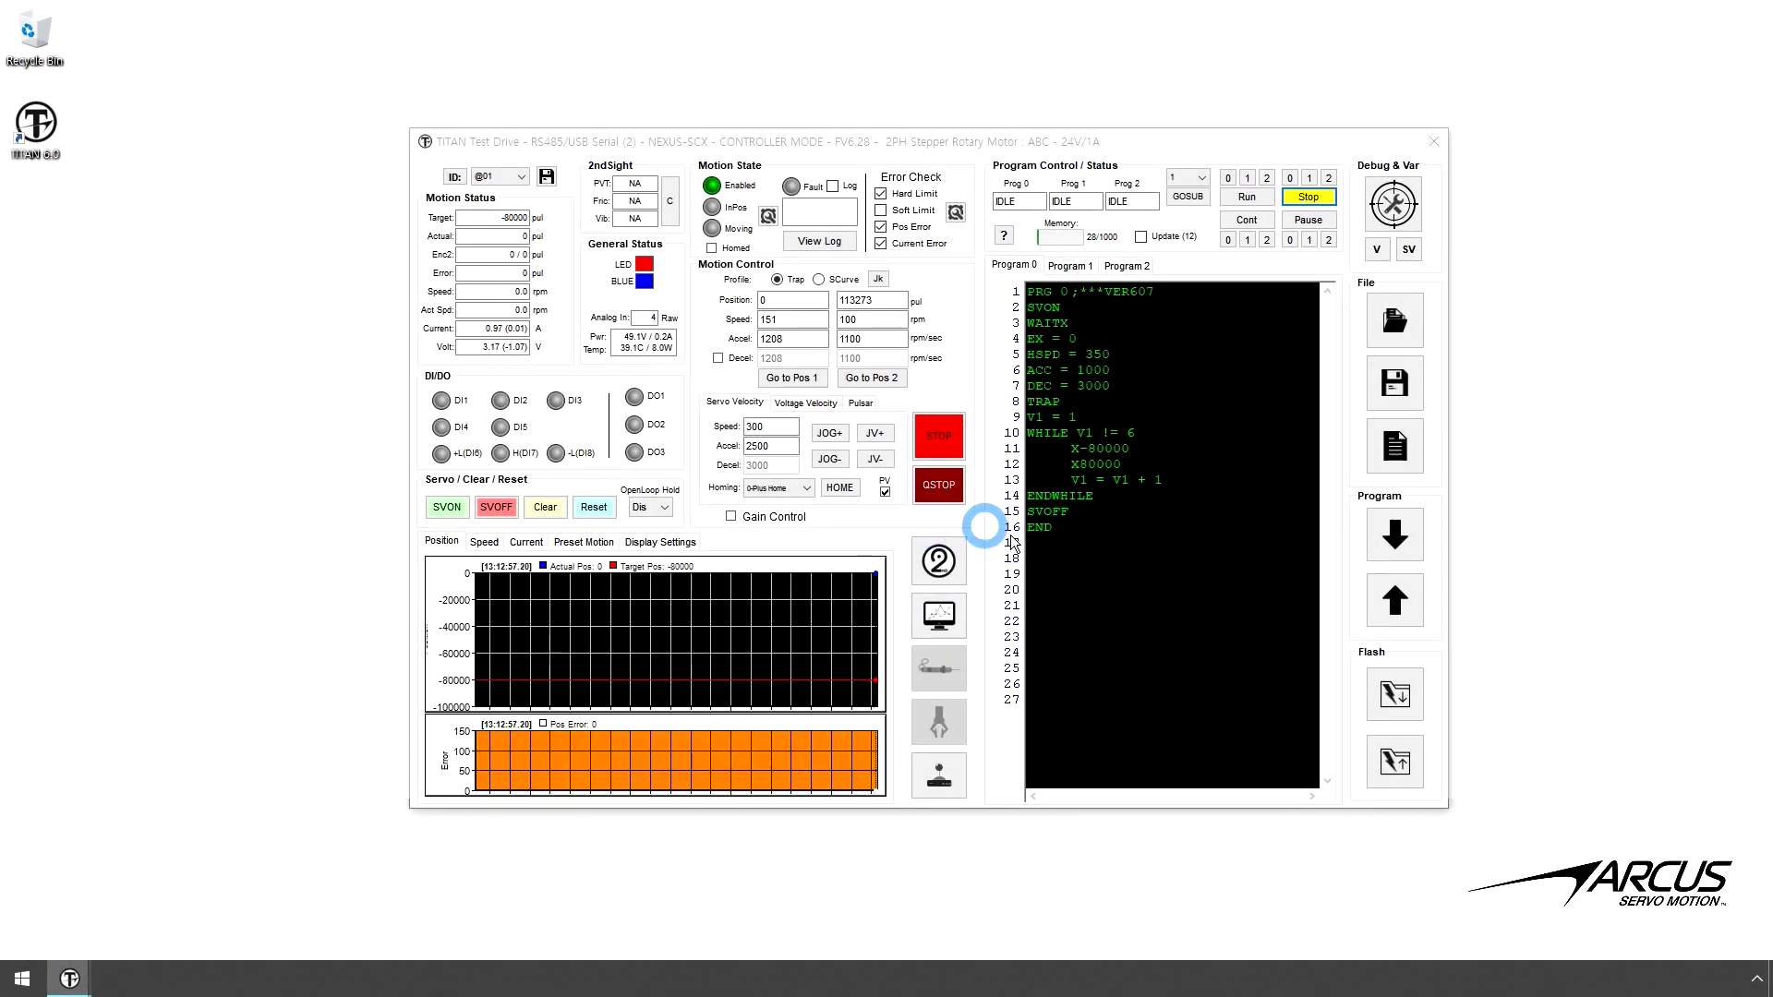
- Compile and download the Program 0 script, then run Program 0
click(1393, 535)
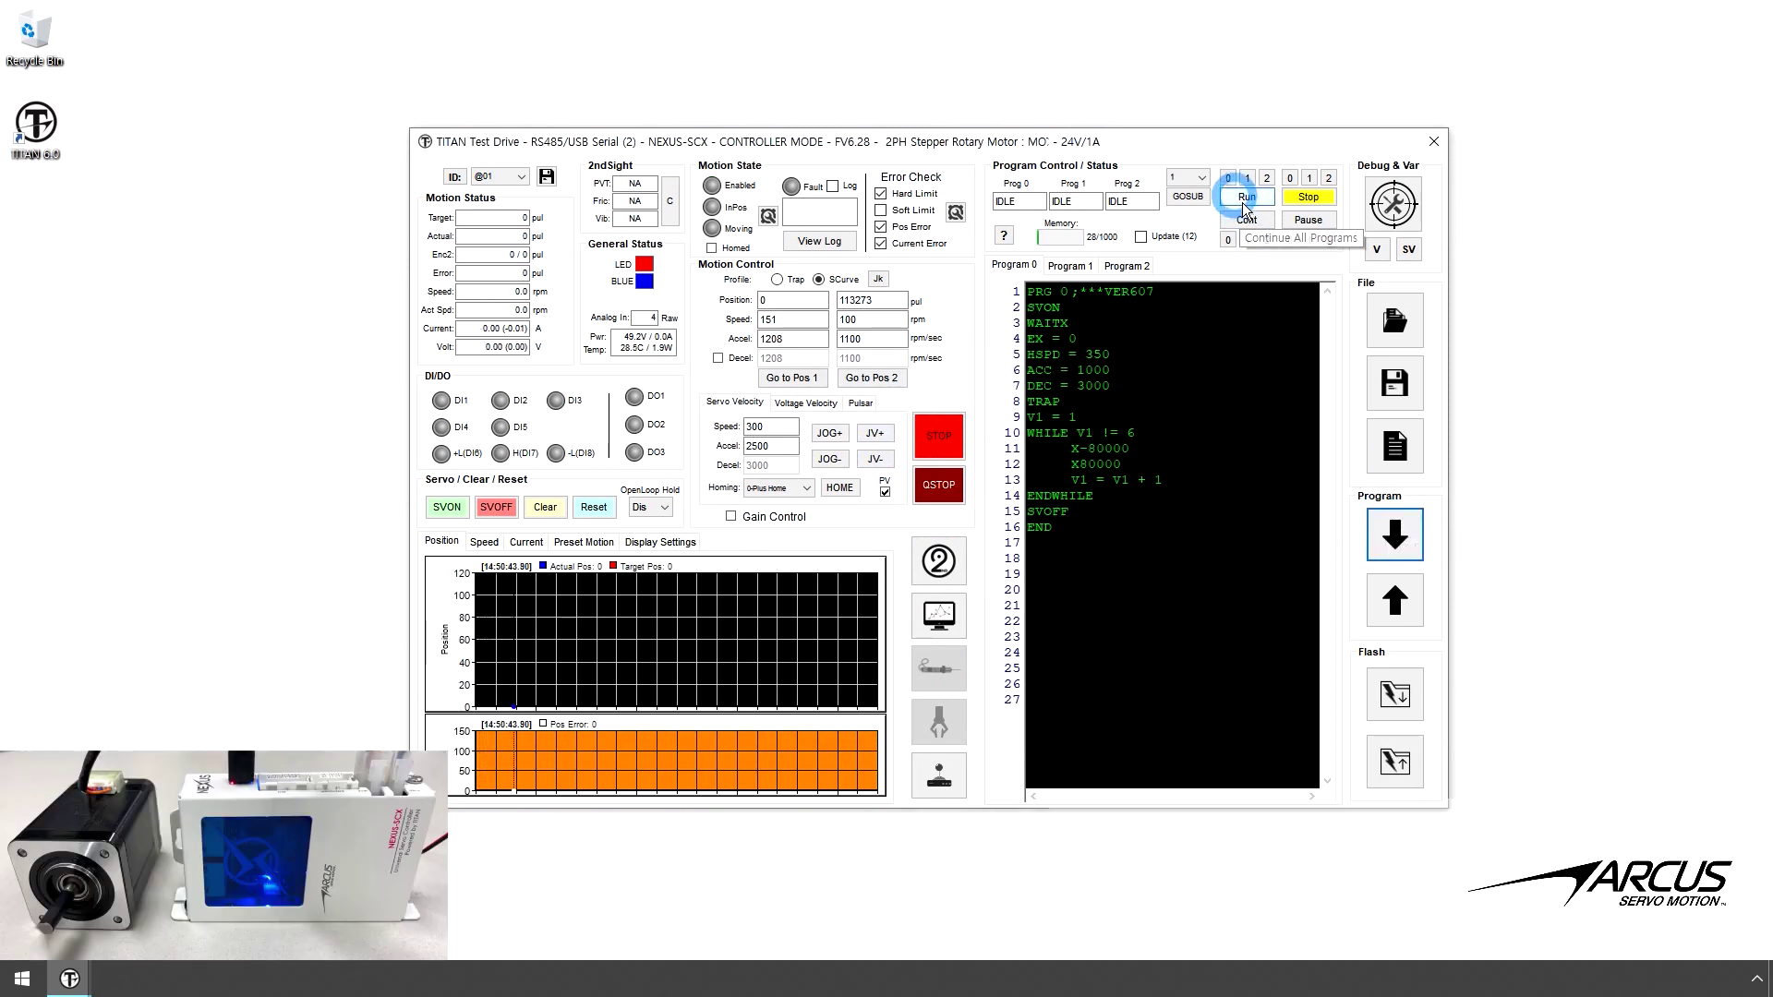
click(1244, 198)
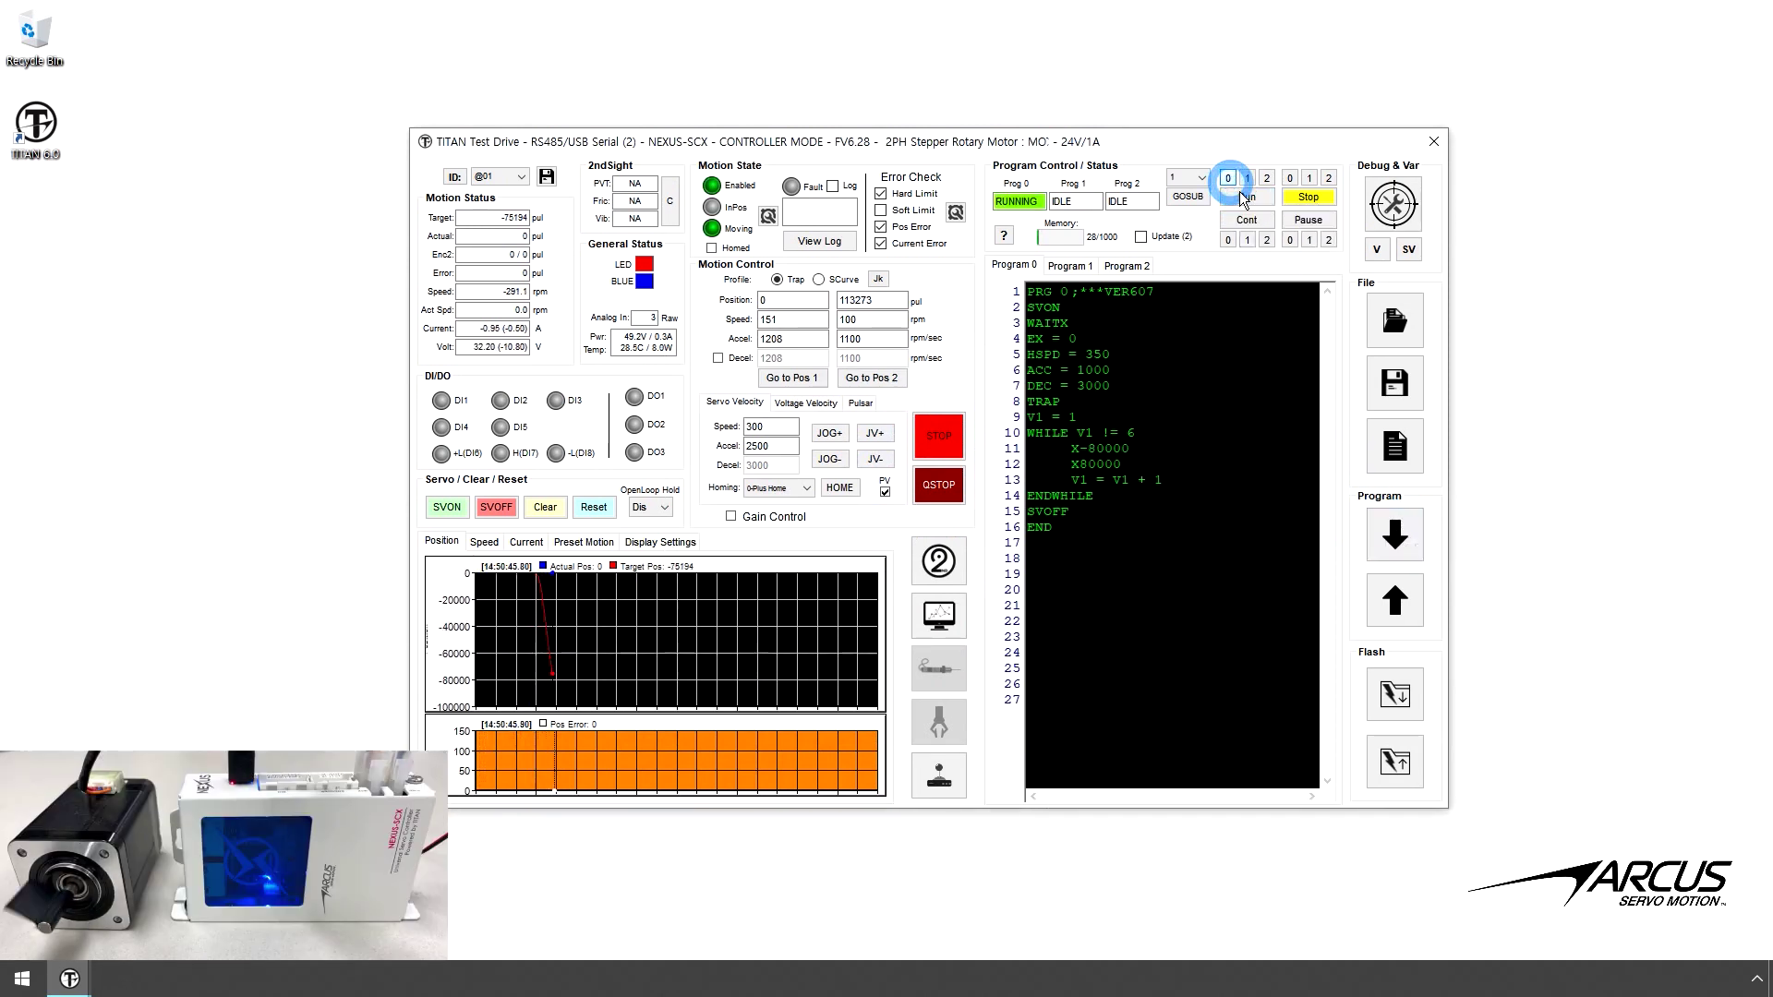